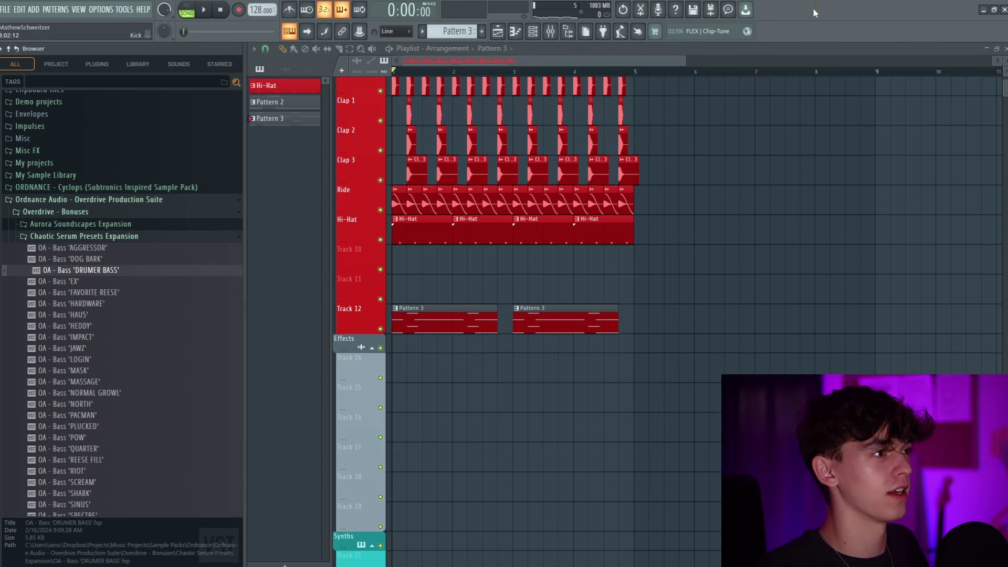
- Layer the crow_Pad_Em_Distorted, crow_Pad_Em_Synth Stack and crow_Pad_Fm_Faint Dreams samples on tracks 14 to 16 of the Effects group, auditioning them with the drums
scroll(740, 86, "down", 3)
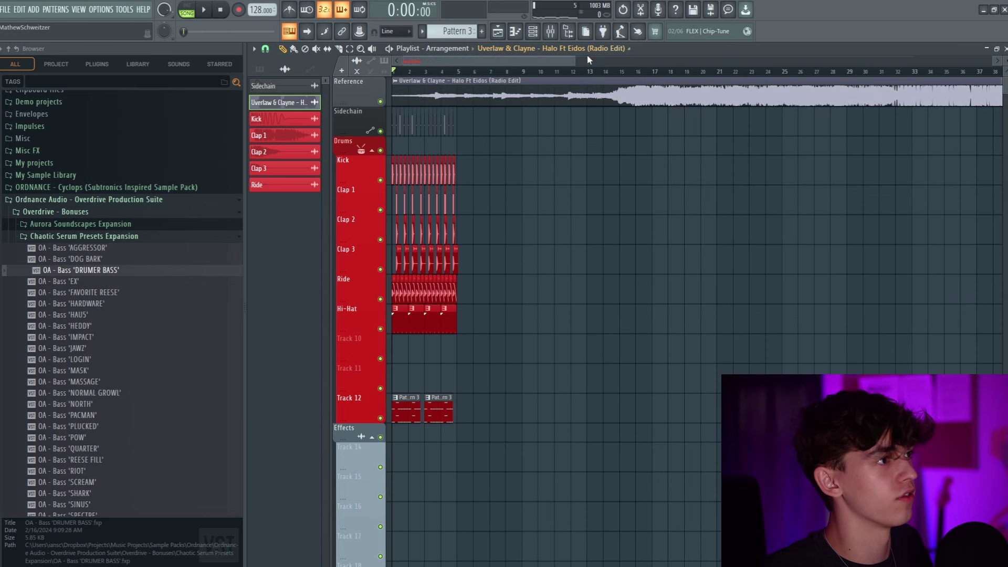
scroll(590, 73, "down", 3)
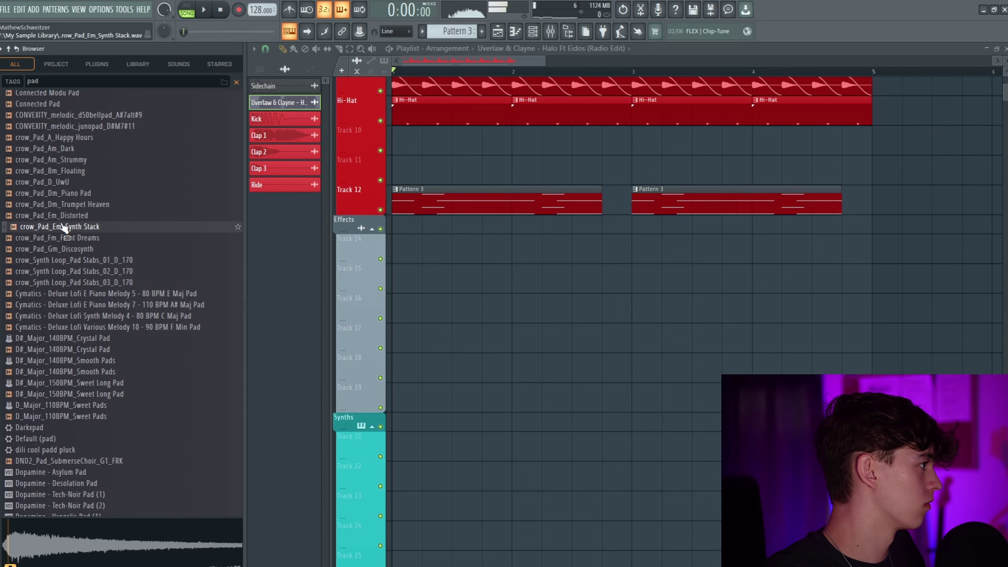
left_click_drag(247, 222, 435, 261)
key("space")
key("space")
double_click(435, 260)
left_click_drag(500, 206, 737, 268)
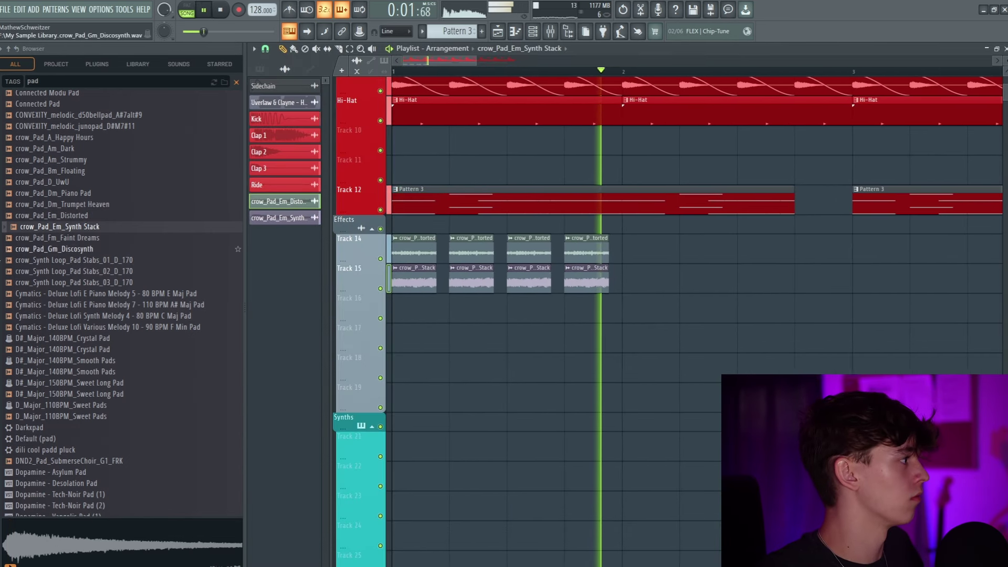
left_click(15, 239)
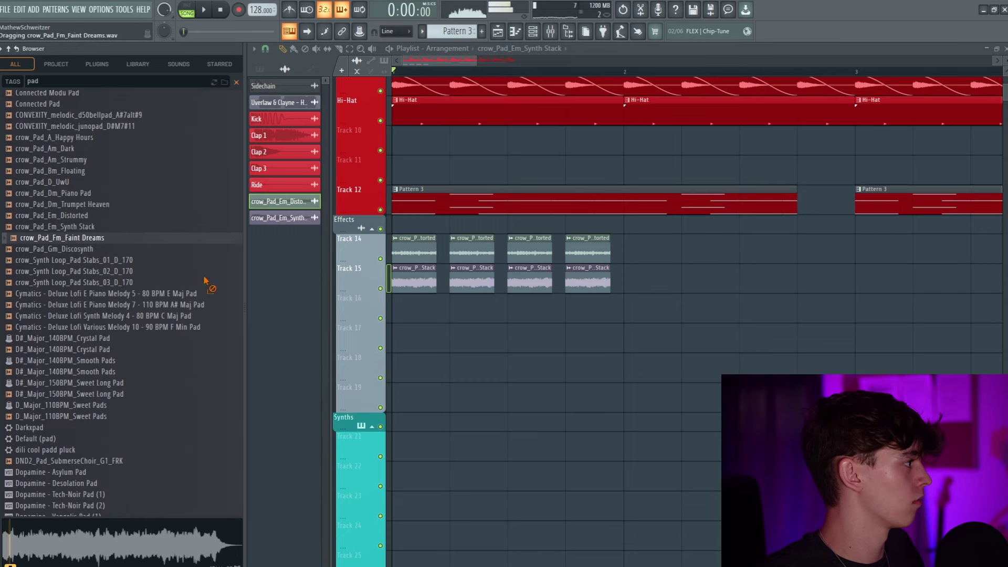
left_click_drag(206, 282, 522, 307)
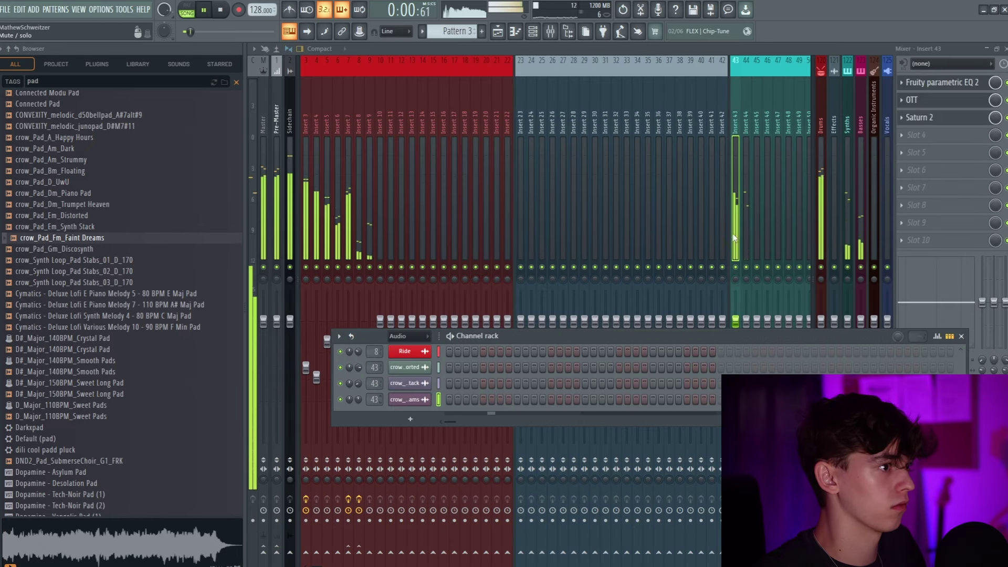
- Load the Chroma effect into the fourth slot of mixer Insert 43 and open its key selection
left_click(916, 135)
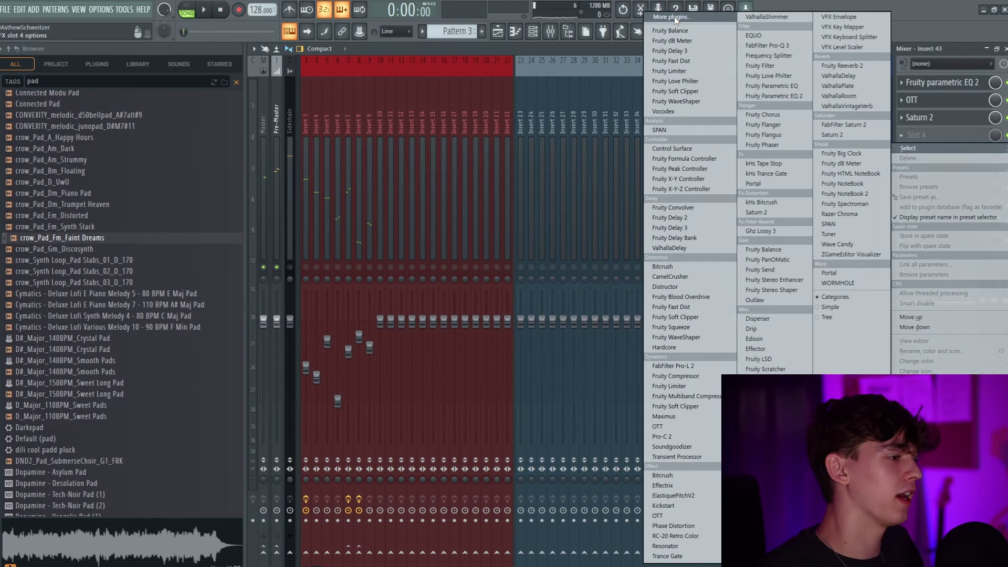
left_click(674, 17)
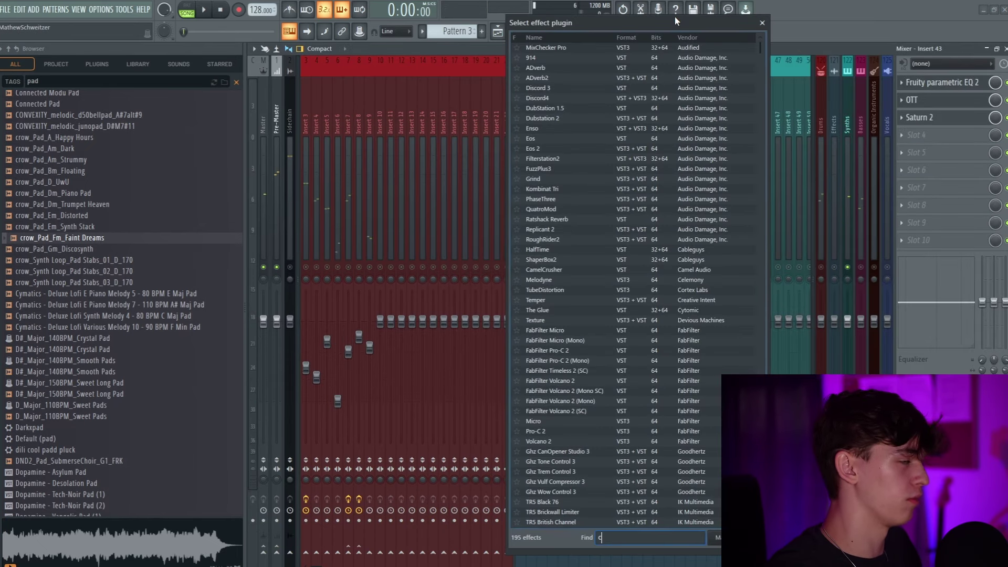
type("ott")
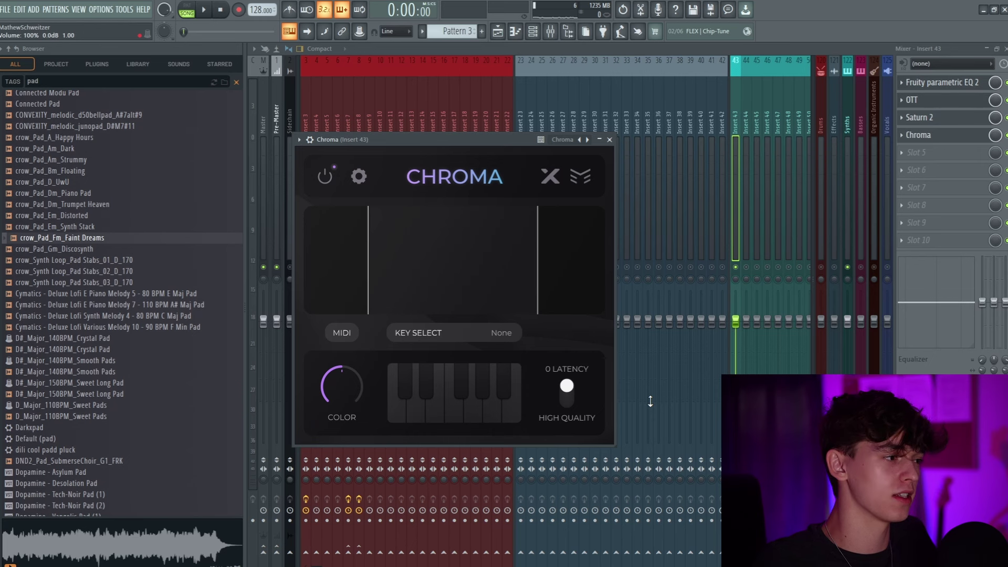
left_click(478, 335)
left_click_drag(508, 152, 448, 131)
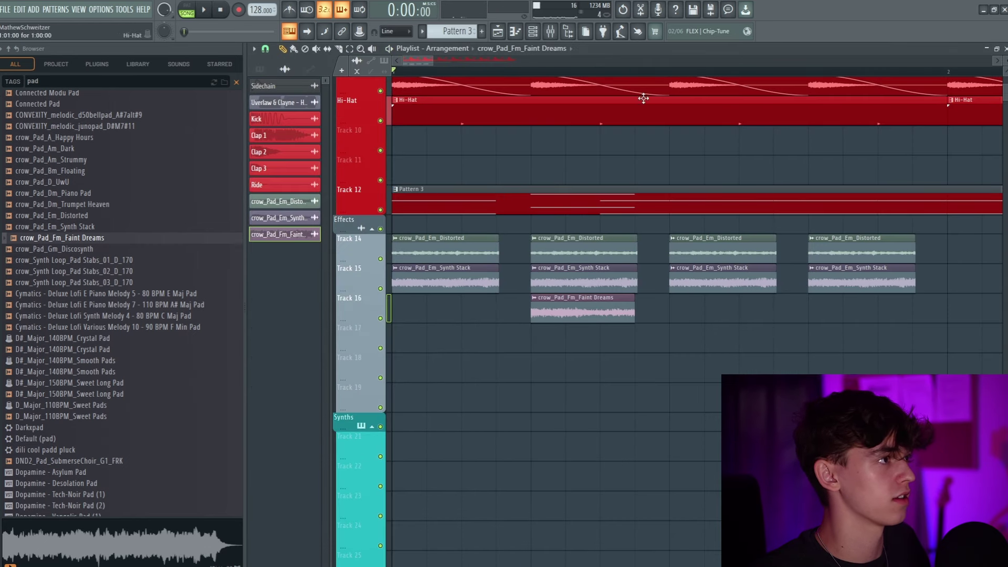
- Layer Fox_pad_loop_icey_110_A on track 18 and Oversampled_CYBERPACK_pad_68_D#minor on track 19, in line with the other pad hits
left_click(568, 32)
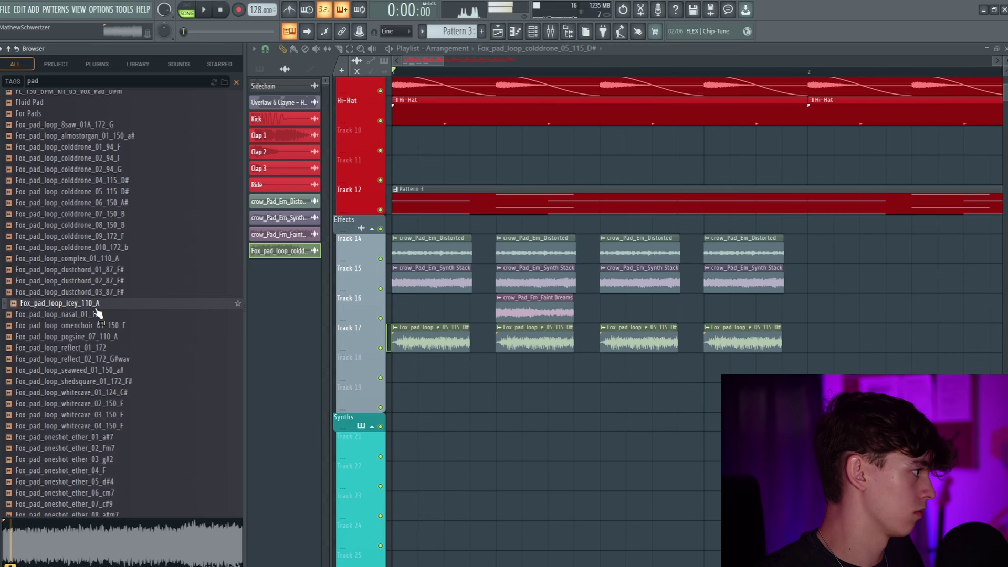
left_click_drag(99, 313, 520, 389)
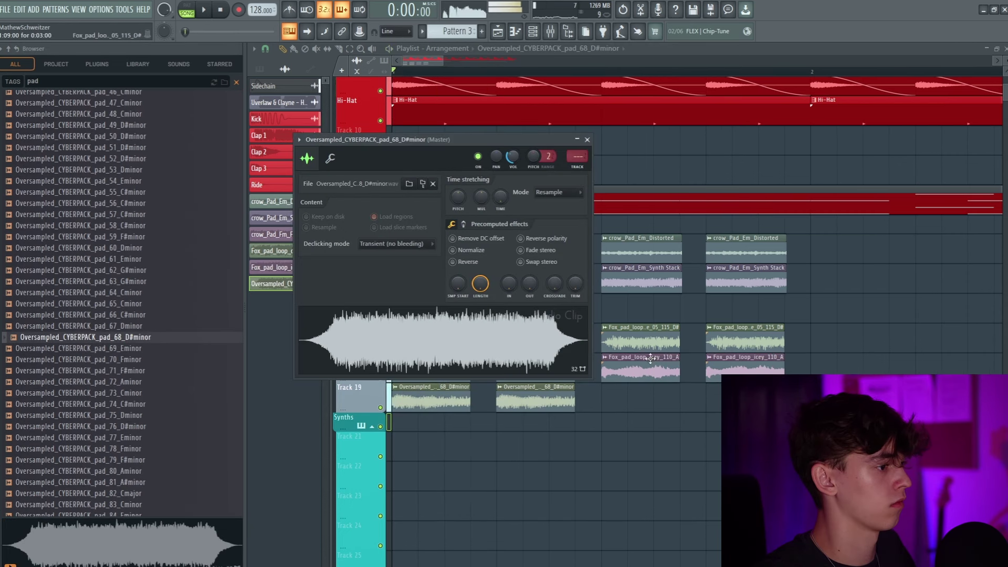
key("space")
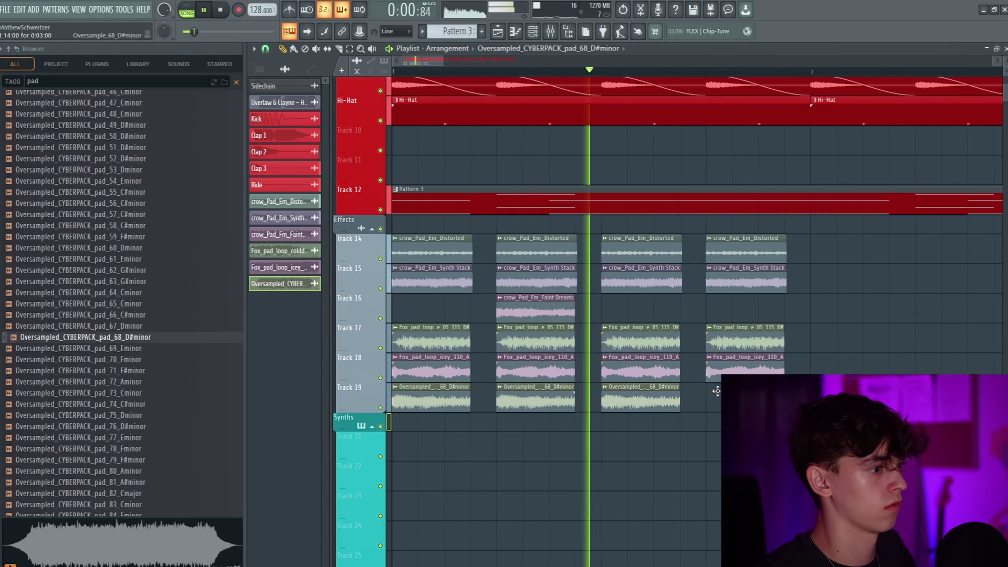
left_click(717, 390)
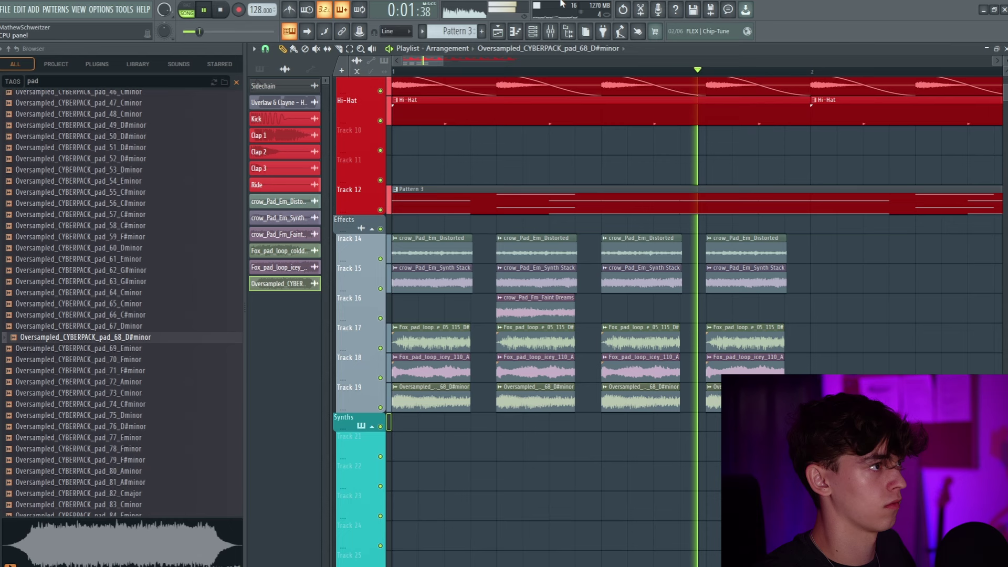
left_click(552, 32)
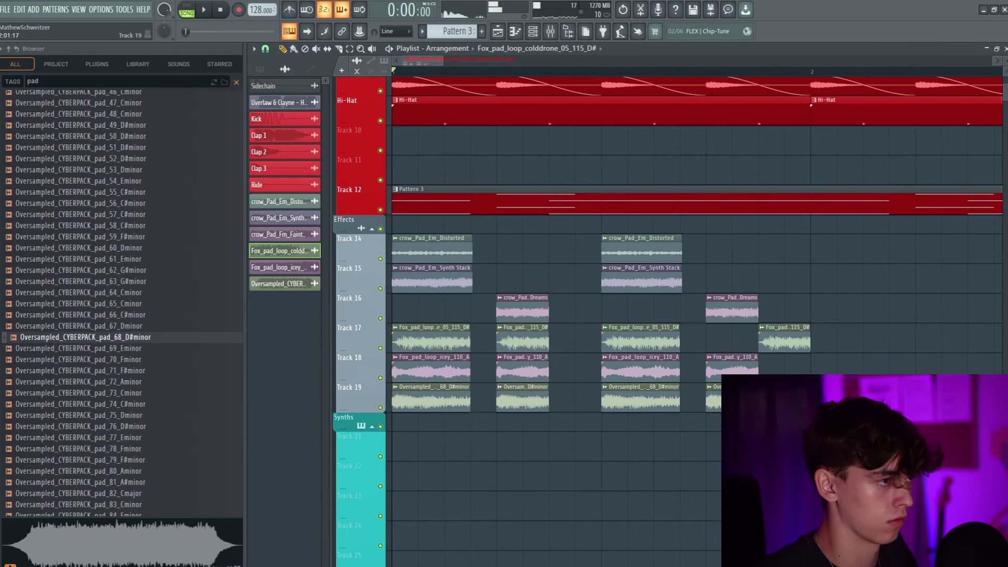
- Move the Pattern 3 clips from track 26 to track 32 in the Basses group
scroll(685, 276, "down", 2)
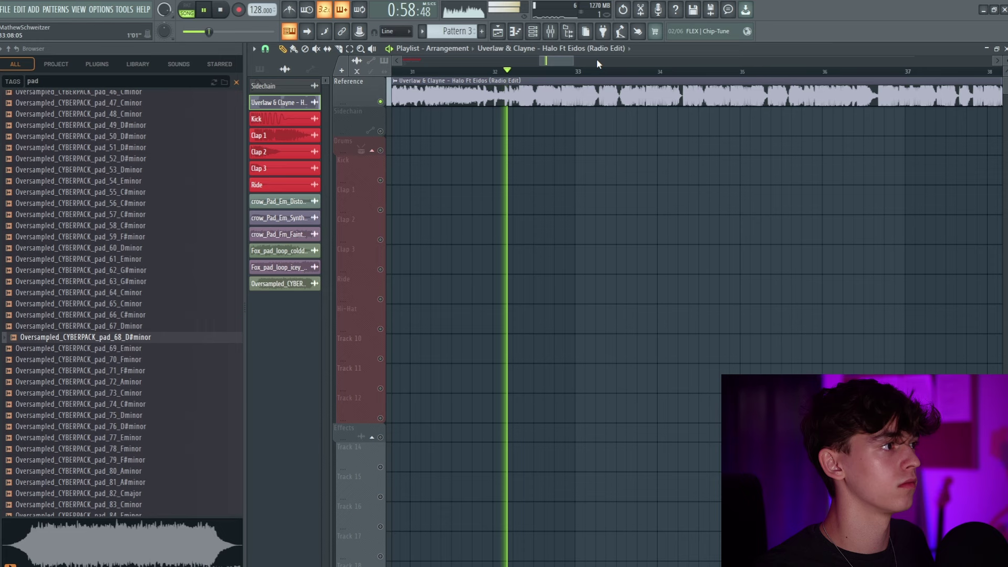
scroll(597, 59, "down", 5)
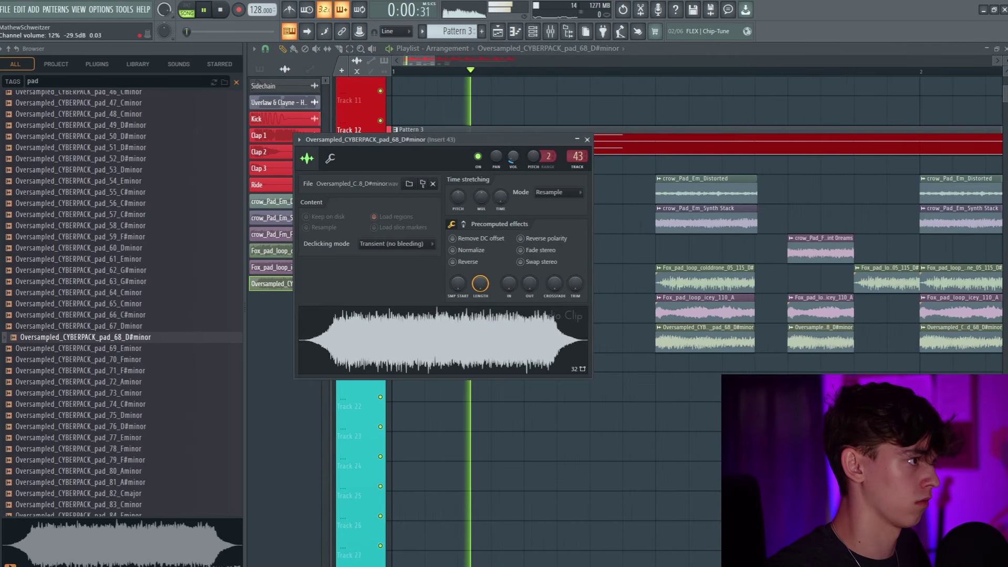
scroll(498, 77, "down", 4)
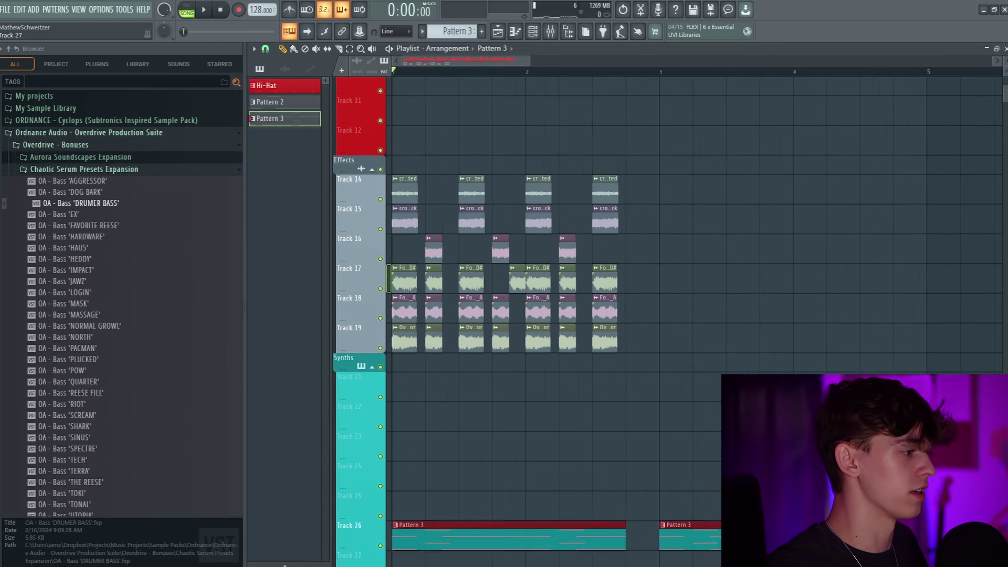
scroll(471, 399, "down", 4)
left_click_drag(420, 347, 418, 480)
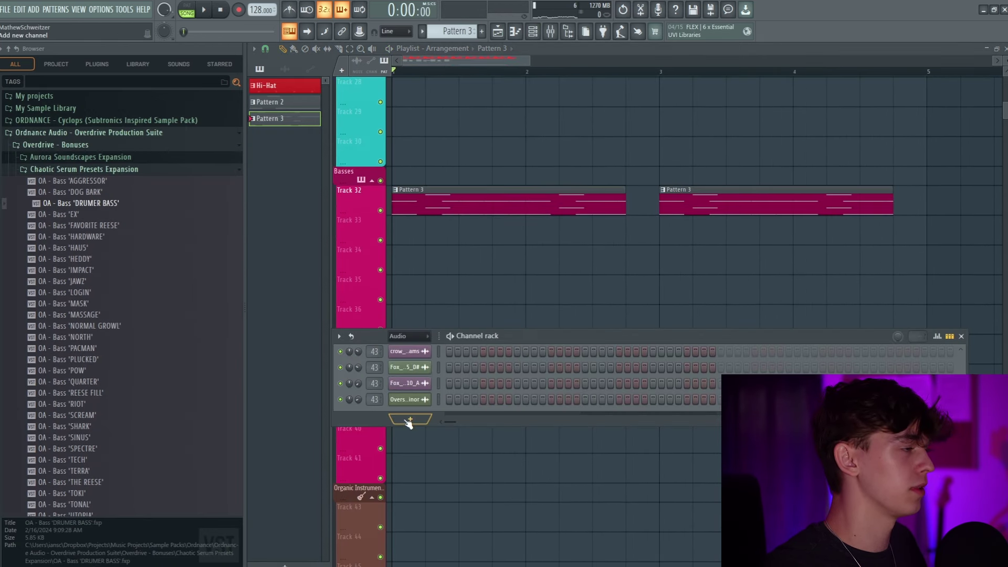
- Add a new Serum instrument channel and load the [KEY] - Roland preset from the 'Moonbow' Serum Bank
left_click(410, 421)
left_click(436, 239)
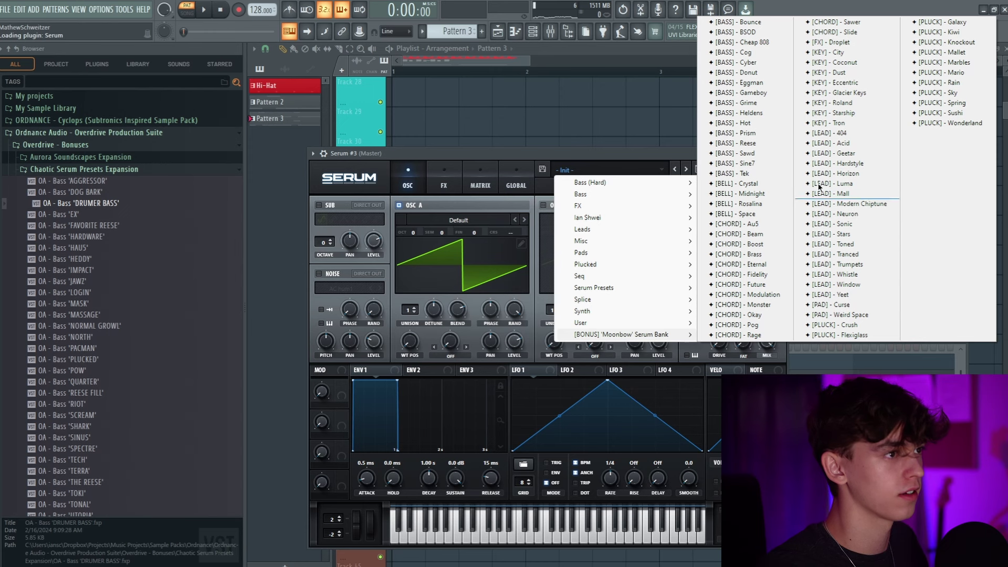
left_click(843, 103)
left_click_drag(534, 154, 606, 77)
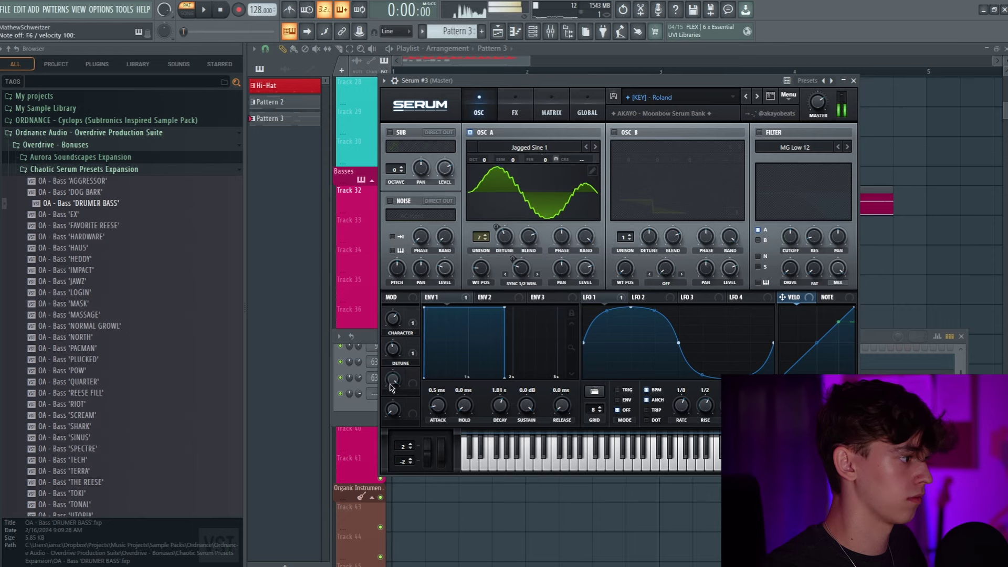
left_click(515, 106)
- Start a chord for the new Serum channel at the start of bar 1 with the notes D#4, D#5, F#5 and A#5
left_click(357, 402)
key("F7")
left_click(288, 205)
scroll(288, 184, "up", 1)
left_click(288, 147)
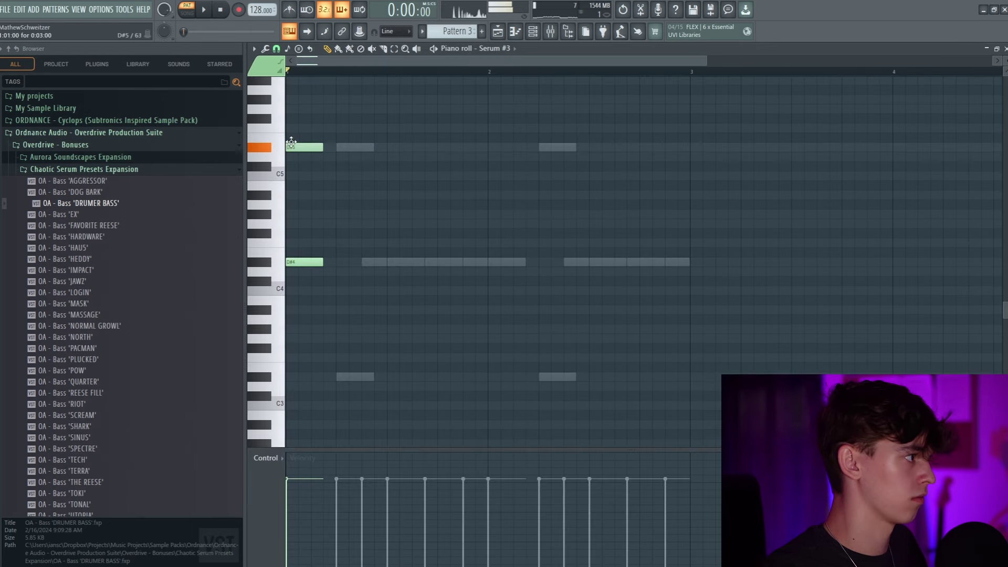
scroll(289, 184, "up", 2)
left_click(287, 224)
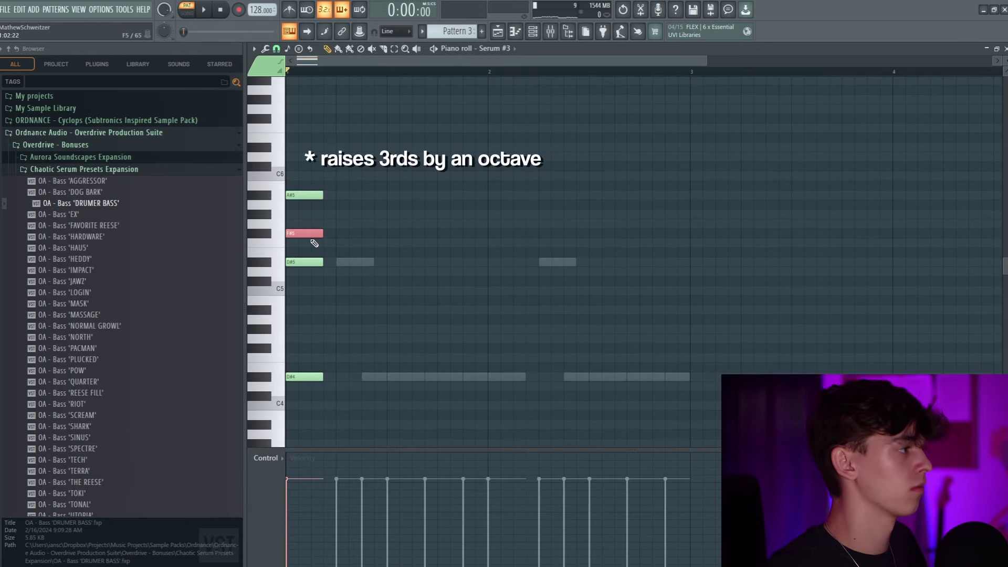
- Raise the chord's F#5 third by an octave and play the chord back
key("ctrl+Up")
key("space")
key("F9")
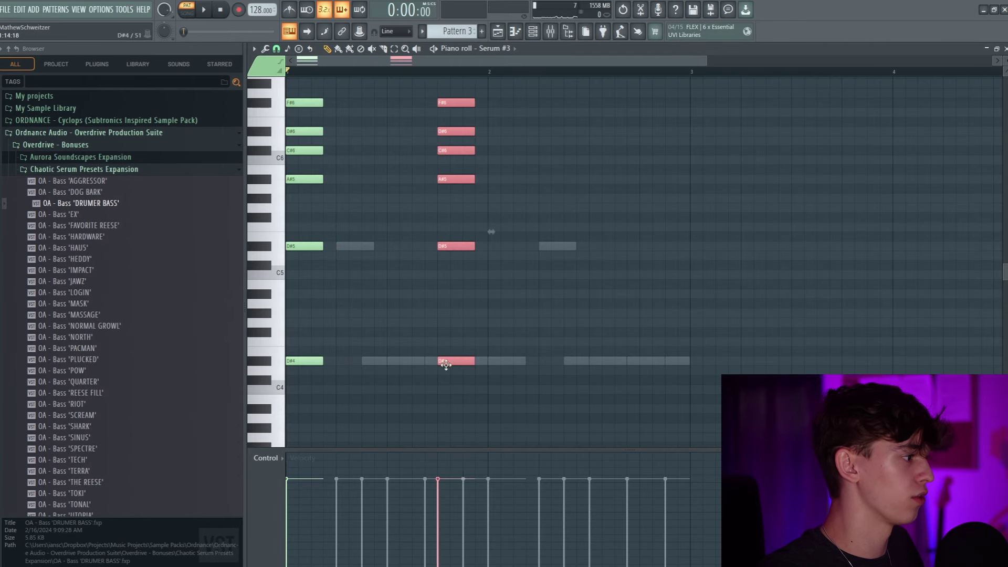
- Repeat the chord rhythmically through bar 1, removing the F#6 and D#6 notes from the last chord
mouse_move(446, 365)
left_mouse_down()
mouse_move(400, 368)
mouse_move(449, 359)
left_mouse_up()
key("space")
key("ctrl+d")
key("space")
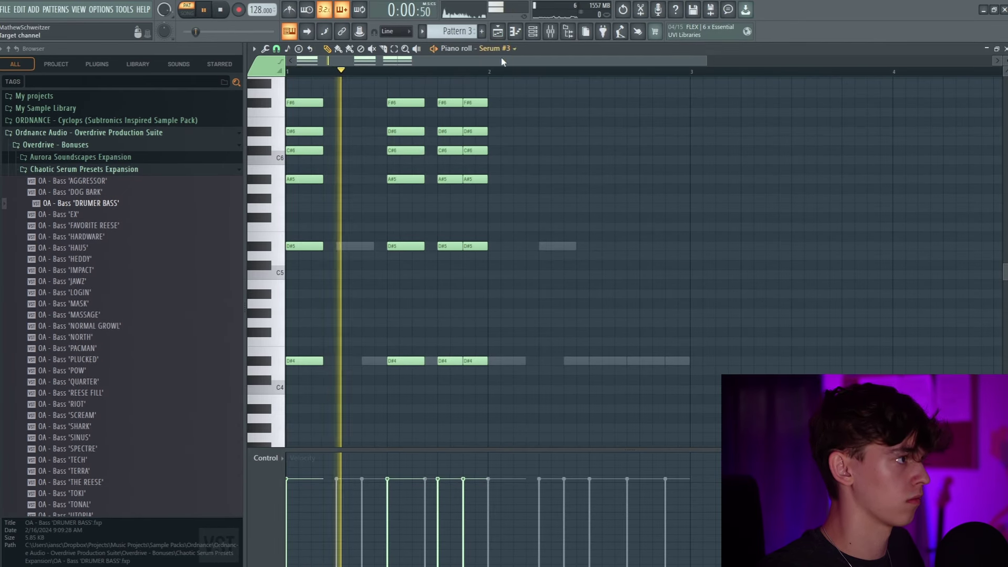
right_click(475, 103)
- Duplicate all of bar 1's chords into bar 2 and return to the playlist
key("ctrl+a")
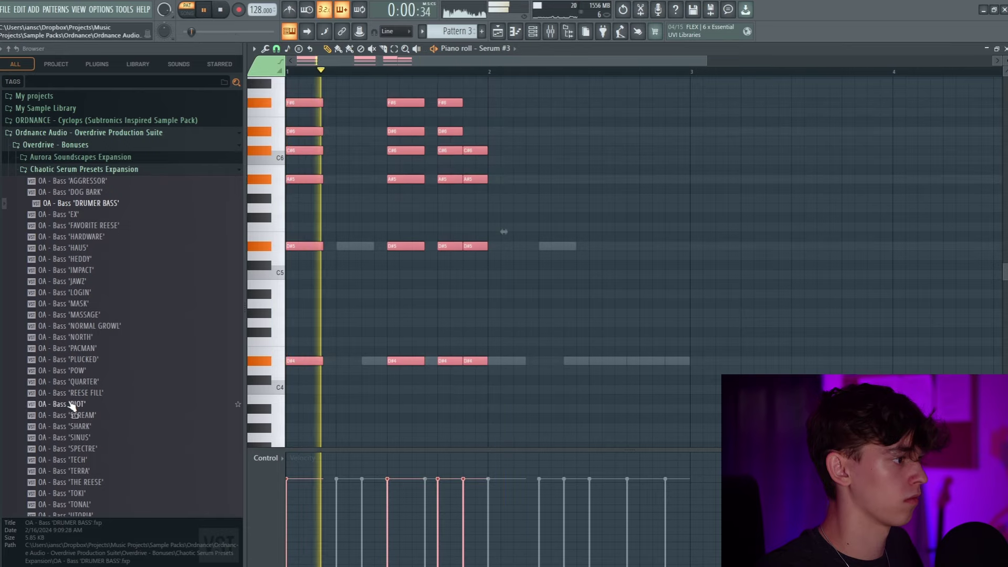
key("ctrl+b")
key("ctrl+d")
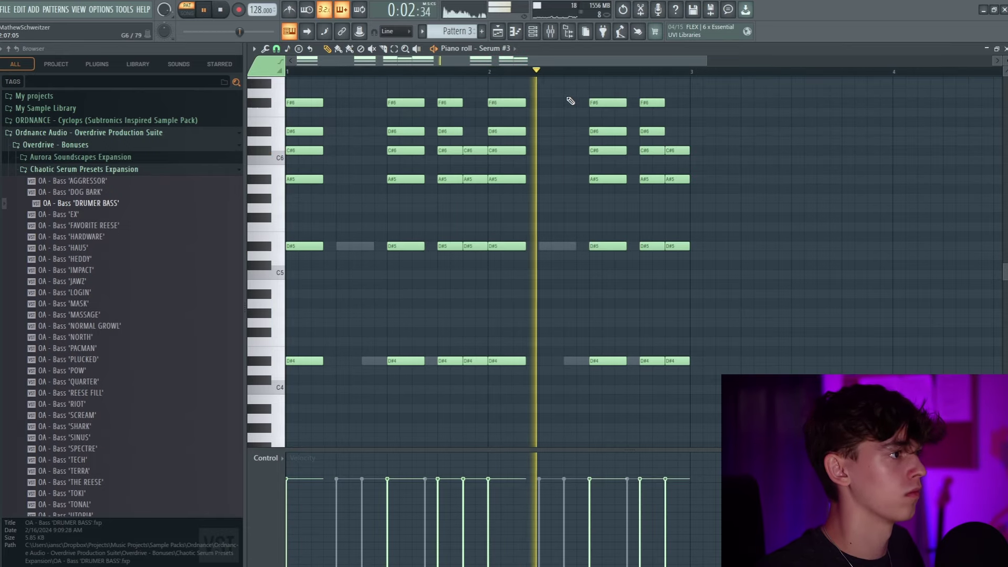
key("ctrl+a")
key("F5")
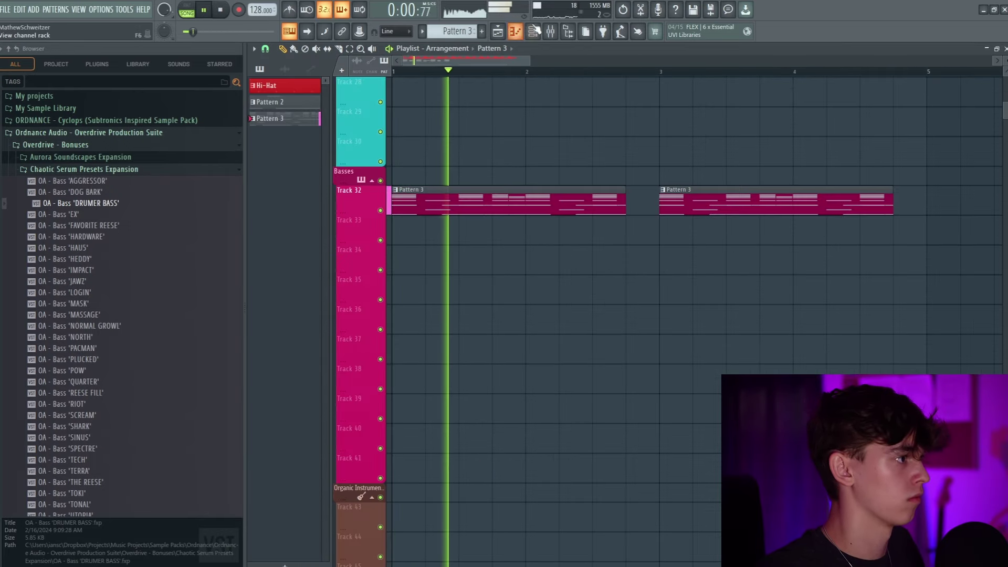
- Set the release of the Roland Serum patch to 22 ms and clone its channel
key("F6")
left_click(413, 393)
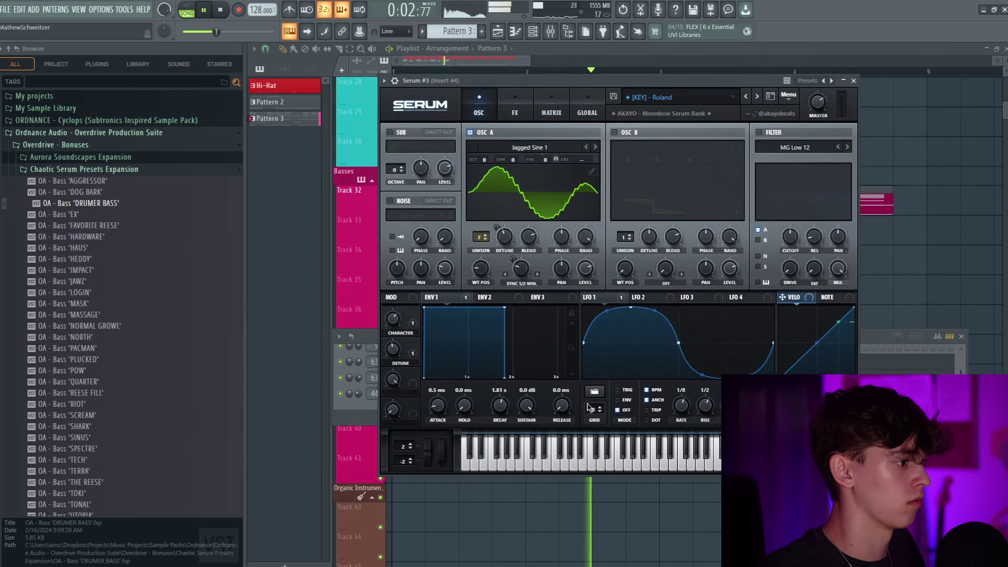
left_click(533, 31)
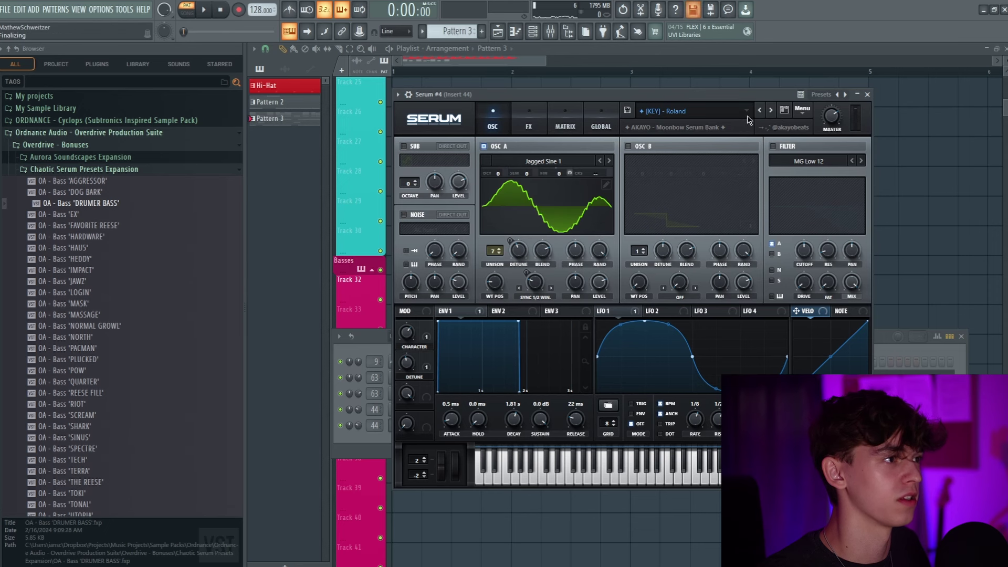
- Load the [KEY] - Tron preset in the cloned Serum channel and audition it on its own
left_click(748, 113)
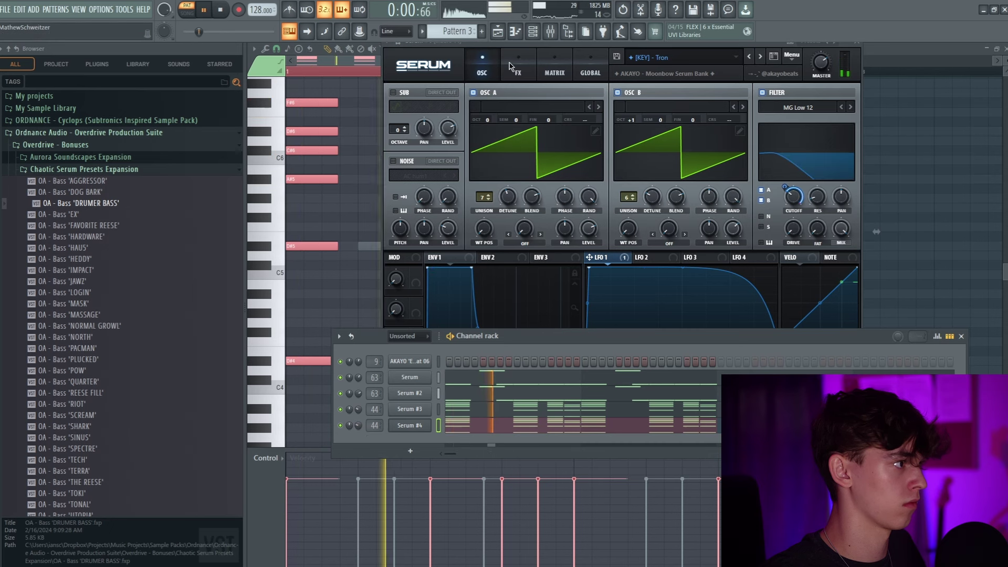
left_click(517, 68)
key("space")
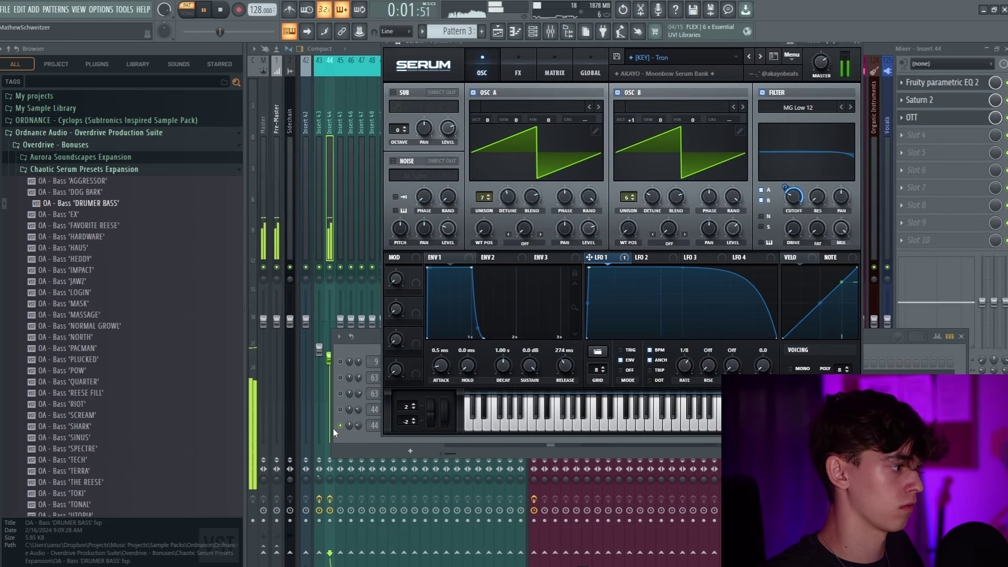
left_click(341, 430)
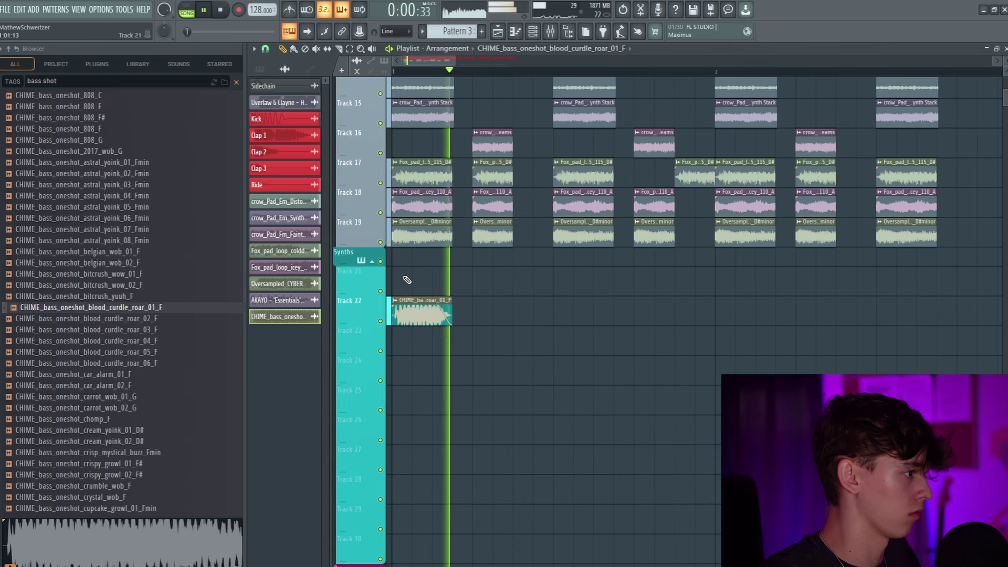
- Repeat the CHIME_bass_oneshot_blood_curdle_roar_01_F sample on track 22 beneath the pad hits and solo the crow_Pad_Em_Synth Stack track
left_click_drag(451, 301, 408, 303)
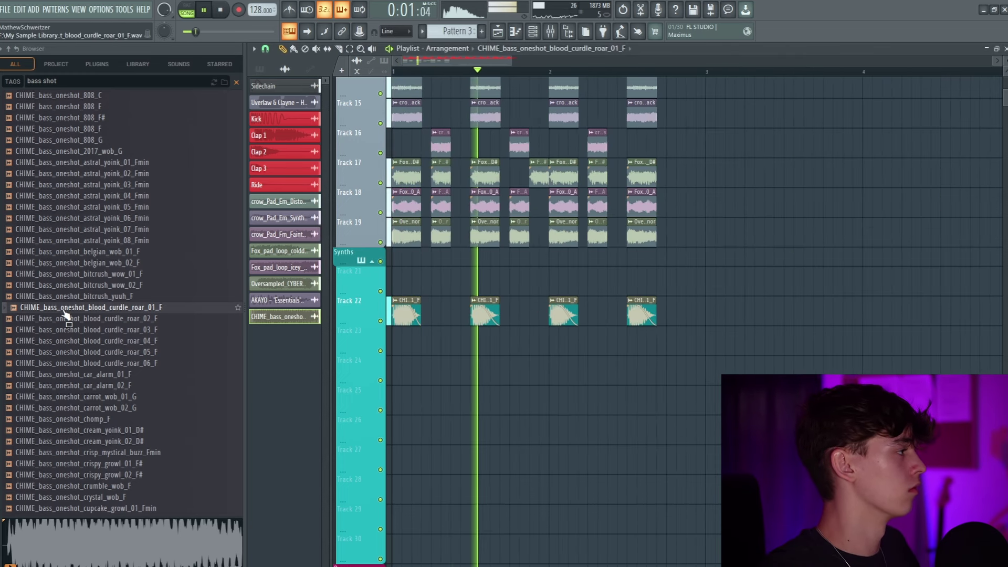
scroll(146, 223, "up", 8)
scroll(149, 244, "down", 10)
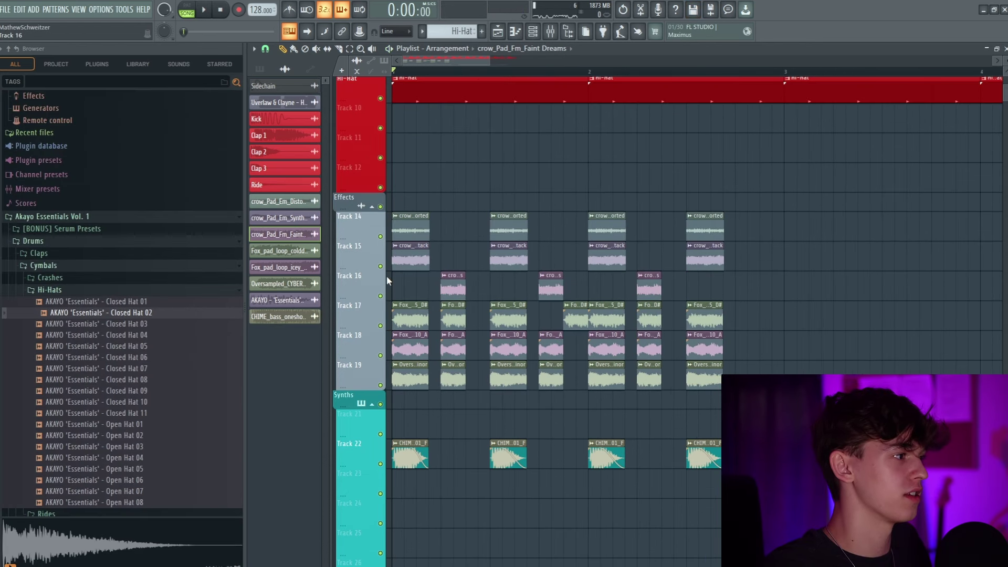
right_click(380, 267)
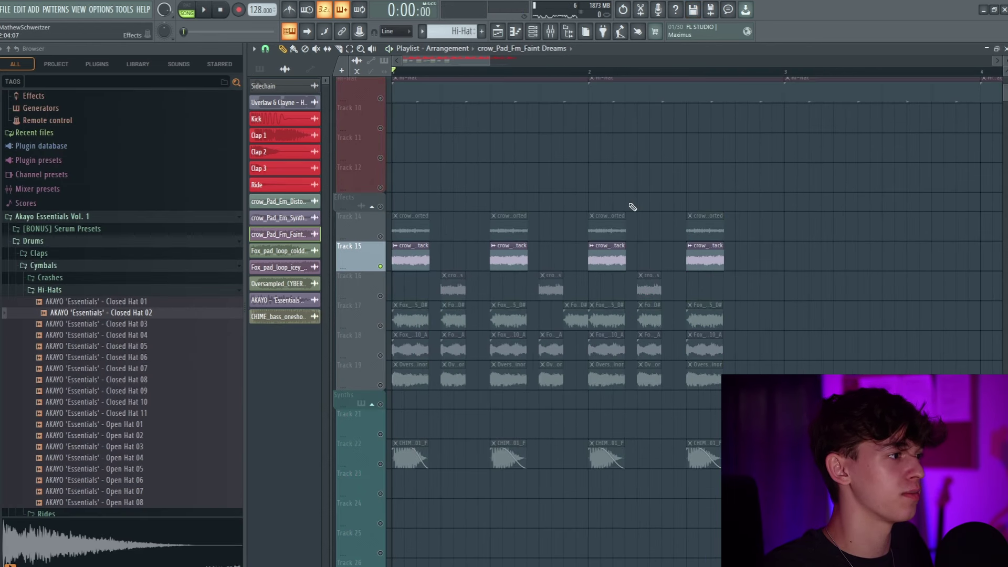
- Pitch-shift the crow_Pad_Em_Synth Stack sample to about +198 cents and play it back
double_click(417, 253)
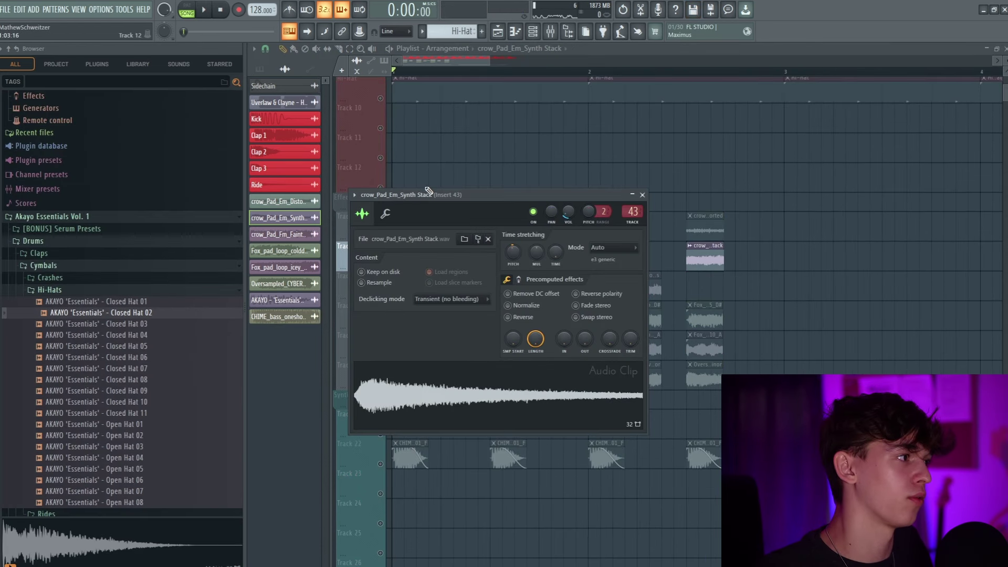
left_click_drag(428, 191, 578, 137)
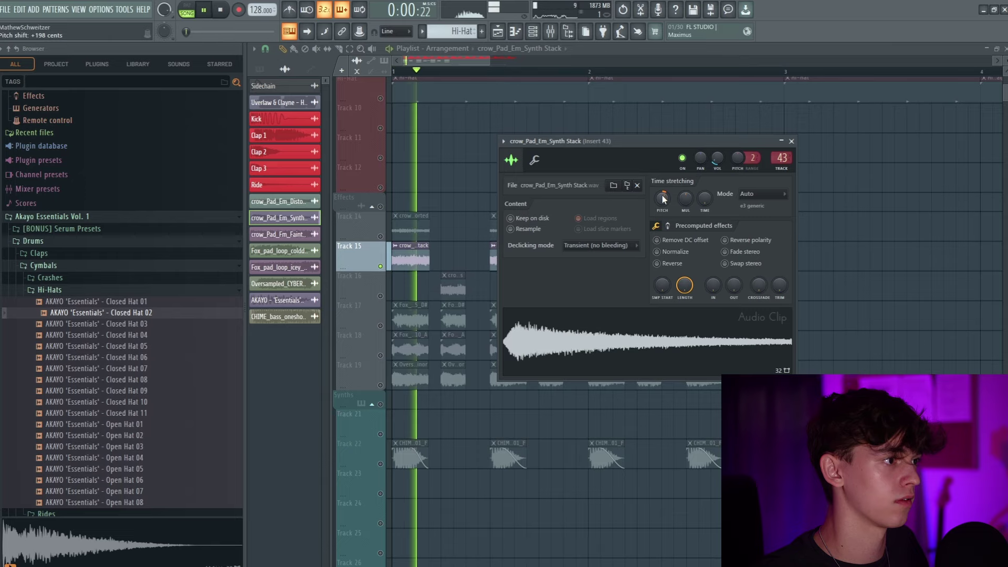
key("space")
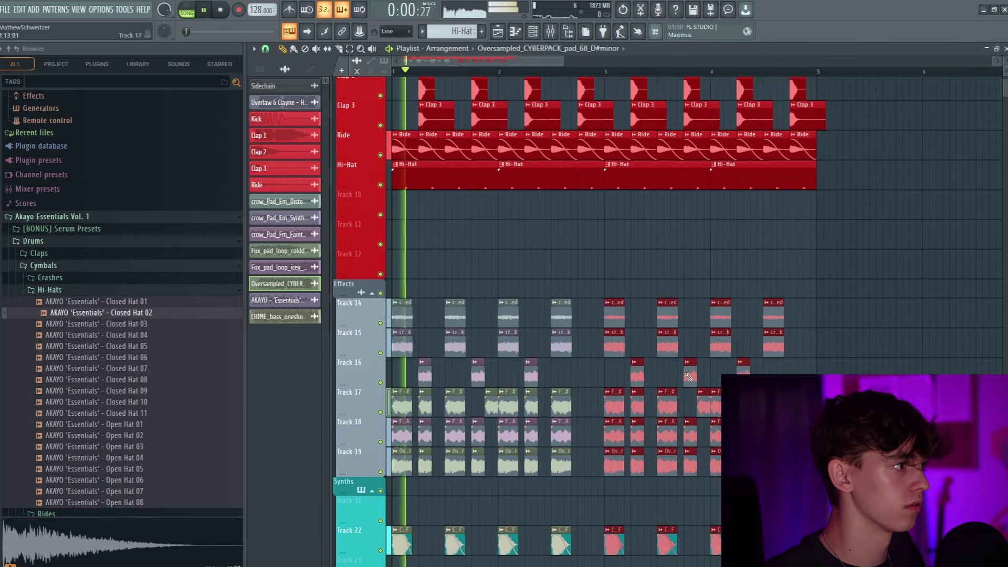
- Move the Serum #3 and Serum #4 chord clips to tracks 23 and 24, and the Serum #2 bass clip to track 32
scroll(582, 406, "down", 5)
scroll(588, 404, "down", 8)
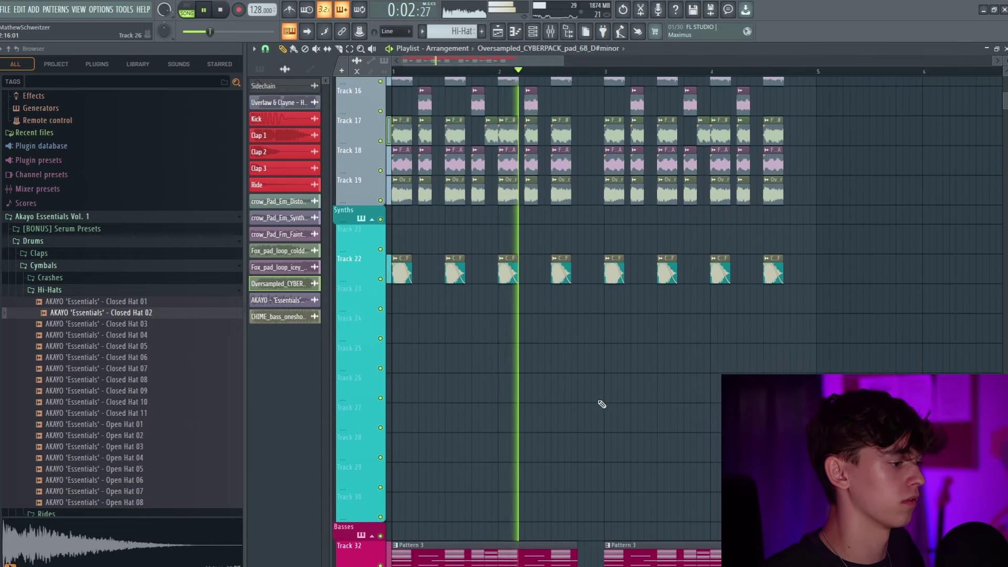
scroll(611, 385, "up", 5)
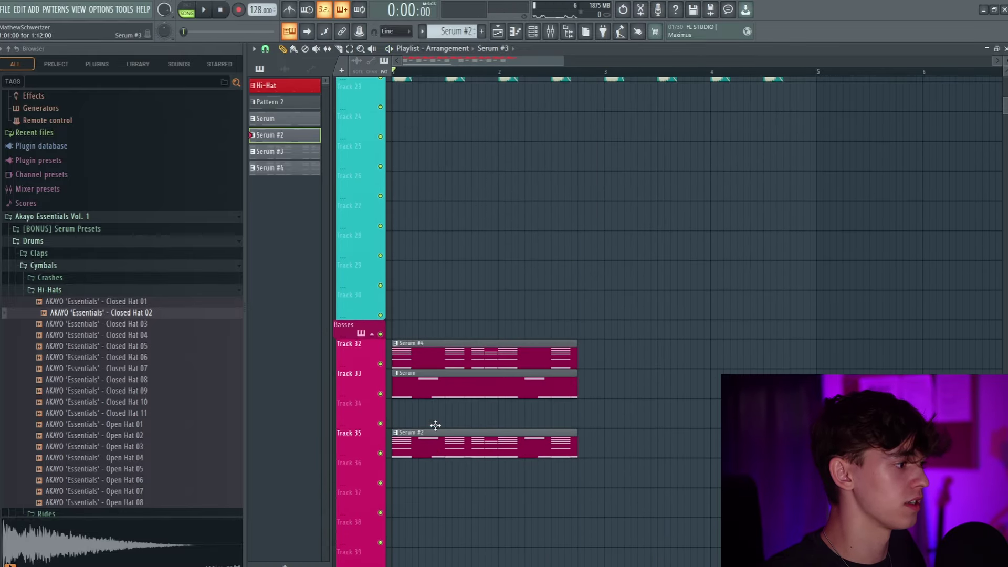
left_click_drag(436, 425, 428, 97)
left_click_drag(452, 360, 456, 129)
left_click_drag(456, 447, 464, 364)
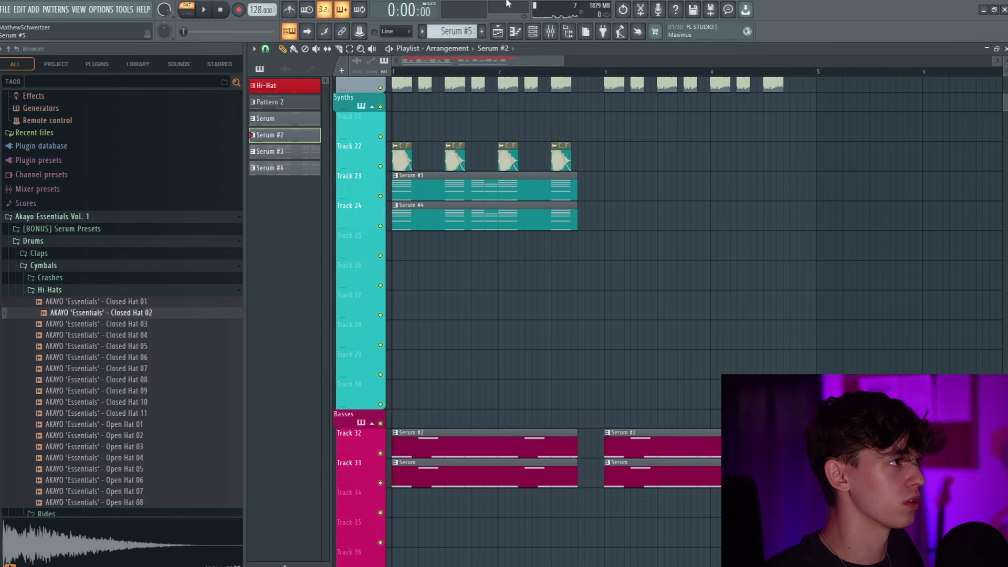
- Rework a copy of the bass patterns for bar 3 on tracks 32 and 33 and play from bar 3
left_click(515, 32)
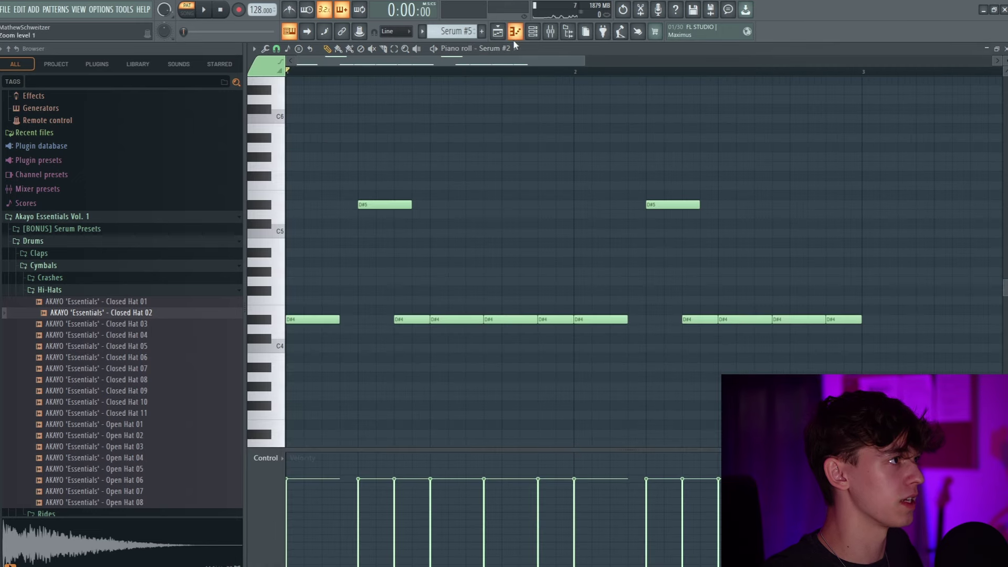
scroll(518, 252, "down", 6)
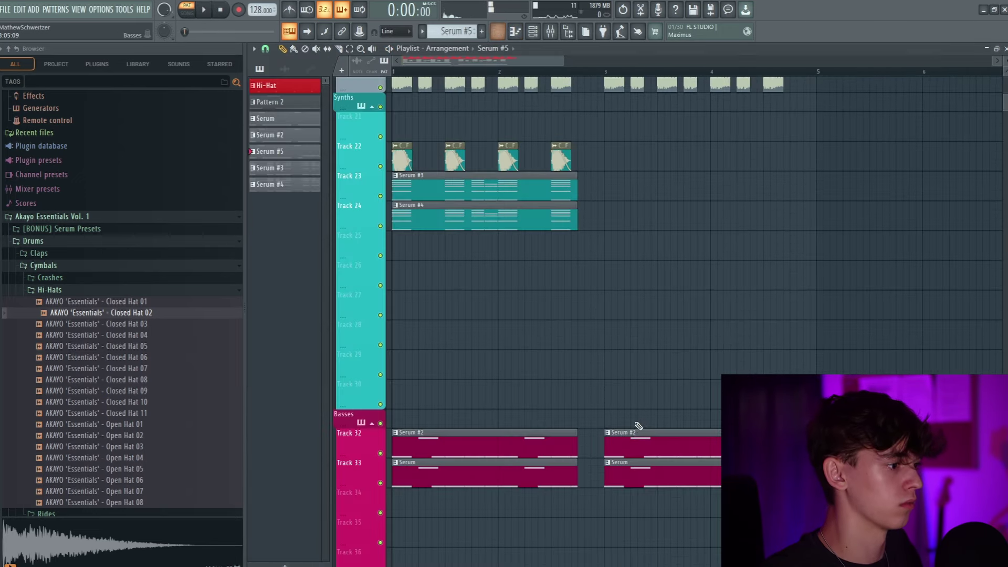
left_click(609, 73)
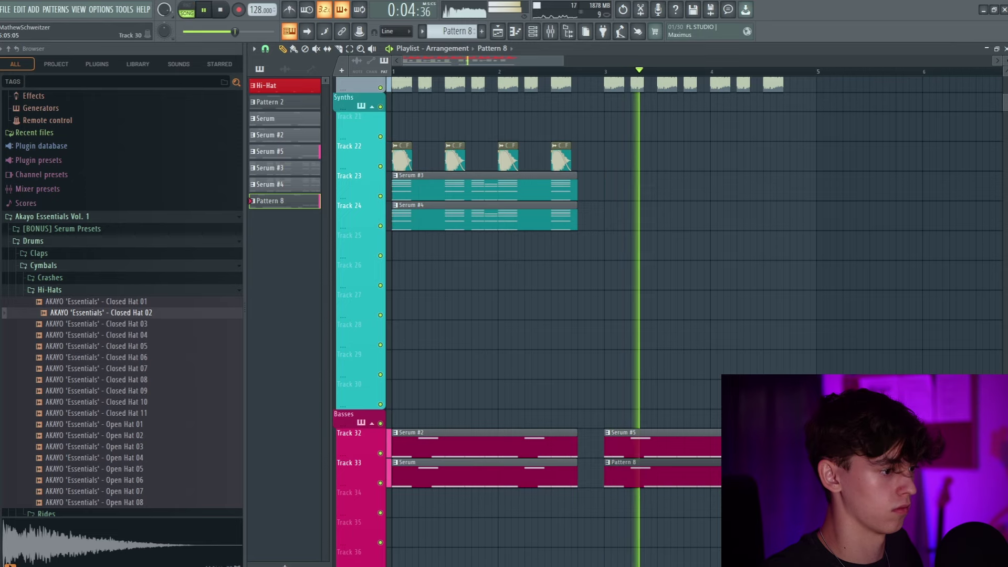
- Place AKAYO - 'Essentials' Lasers 01 150BPM on track 25 at bar 1 and set the Effects bus Fruity Limiter release to about 47 ms
scroll(578, 262, "up", 5)
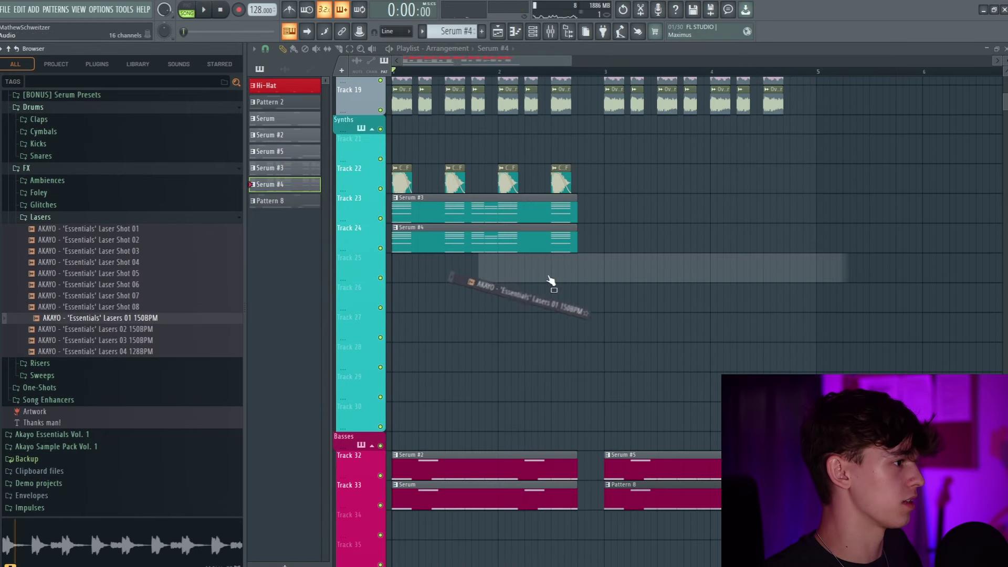
left_click_drag(551, 282, 524, 265)
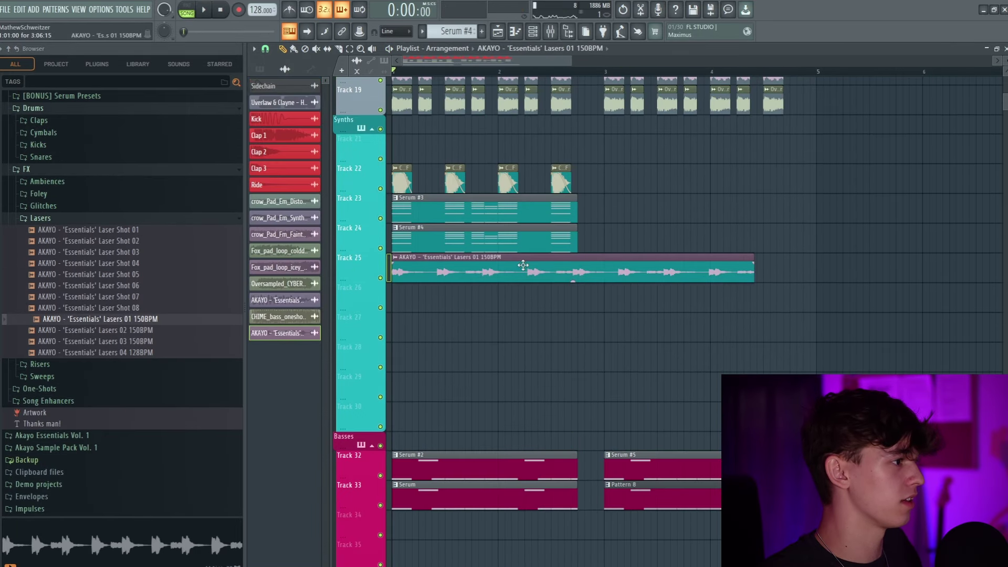
double_click(524, 265)
key("space")
left_click_drag(460, 154, 461, 141)
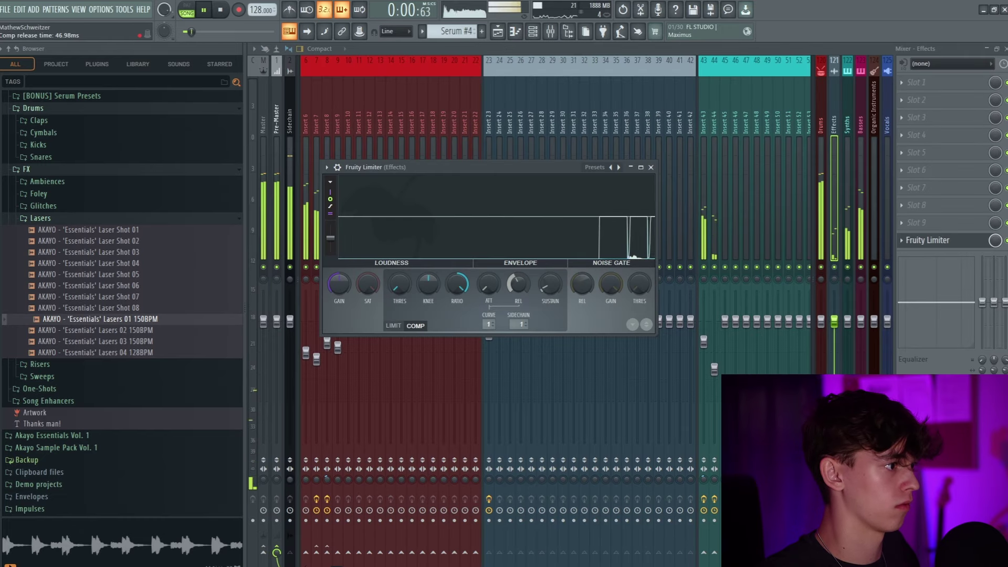
- Return to the playlist and exchange the Lasers samples for the Glitches folder to pick AKAYO 'Essentials' - Glitch 08
left_click(499, 32)
scroll(499, 63, "up", 2)
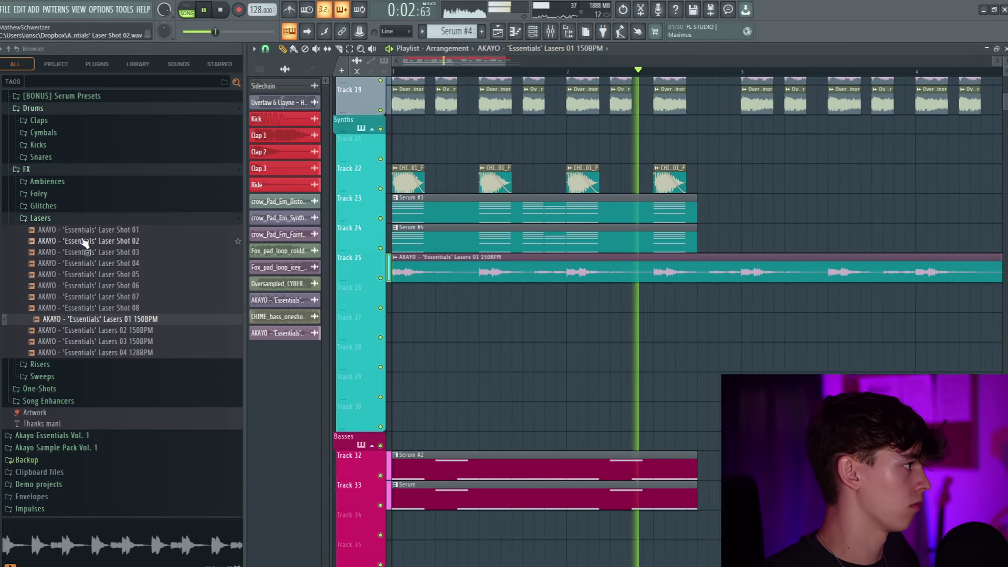
left_click(60, 220)
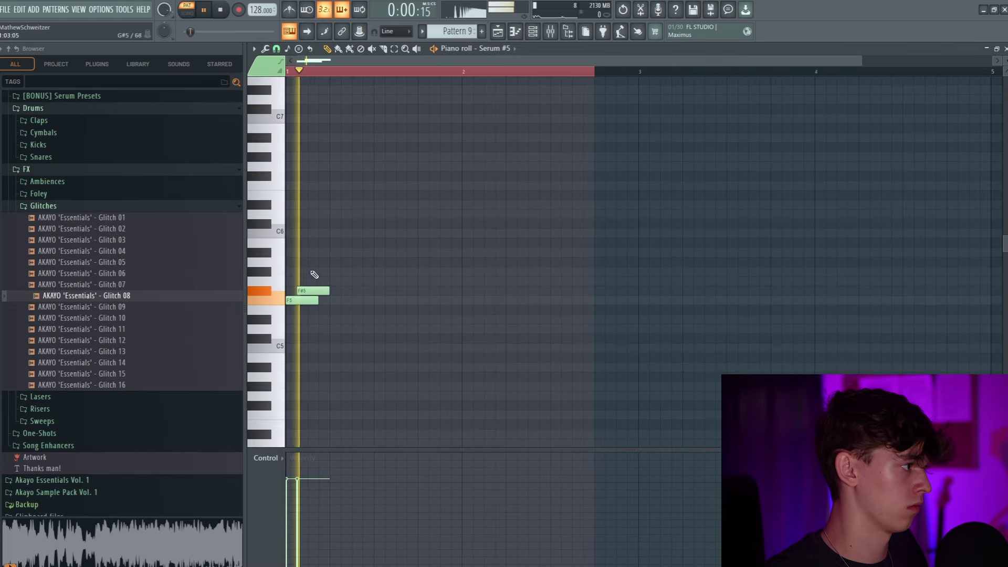
- Duplicate the staggered F5, F#5 and C#6 notes of Pattern 9 half a bar on and an octave higher, as F6, F#6 and C#7
key("ctrl+a")
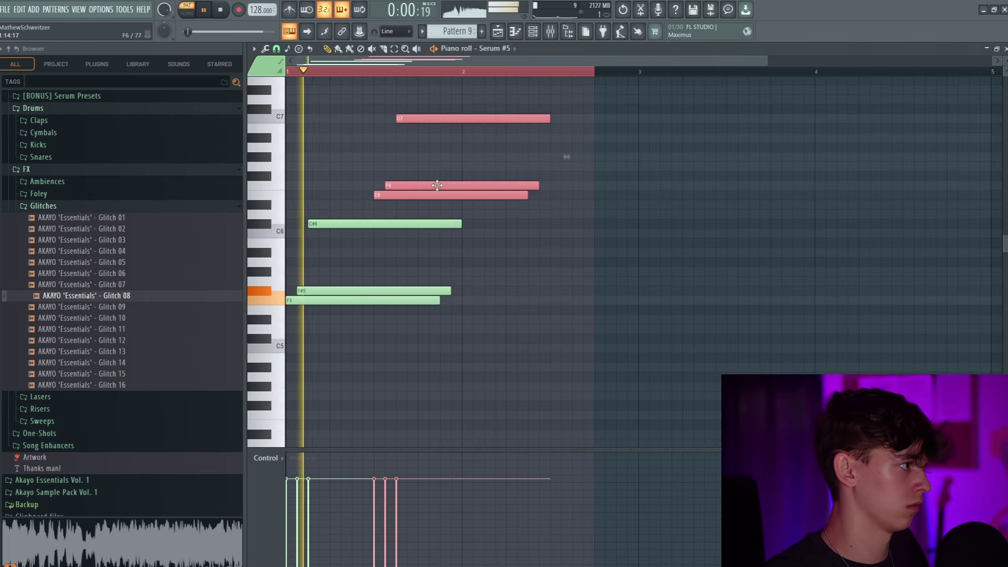
left_click_drag(437, 186, 437, 178)
left_click(544, 125, "ctrl")
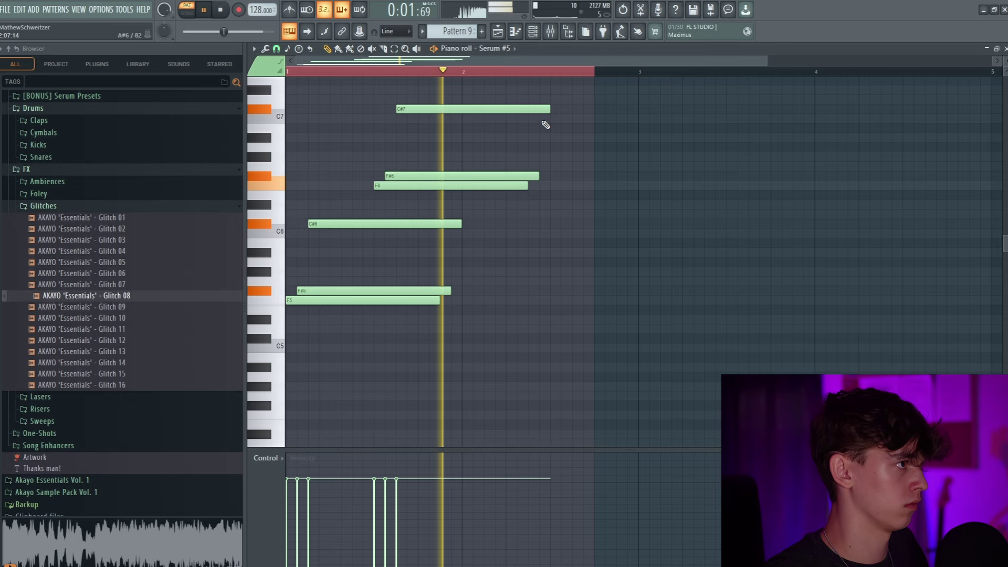
- Complete the rising Pattern 9 arpeggio from F4 to C#7 and lower the velocity of its three highest notes to about 43%
left_click(535, 36)
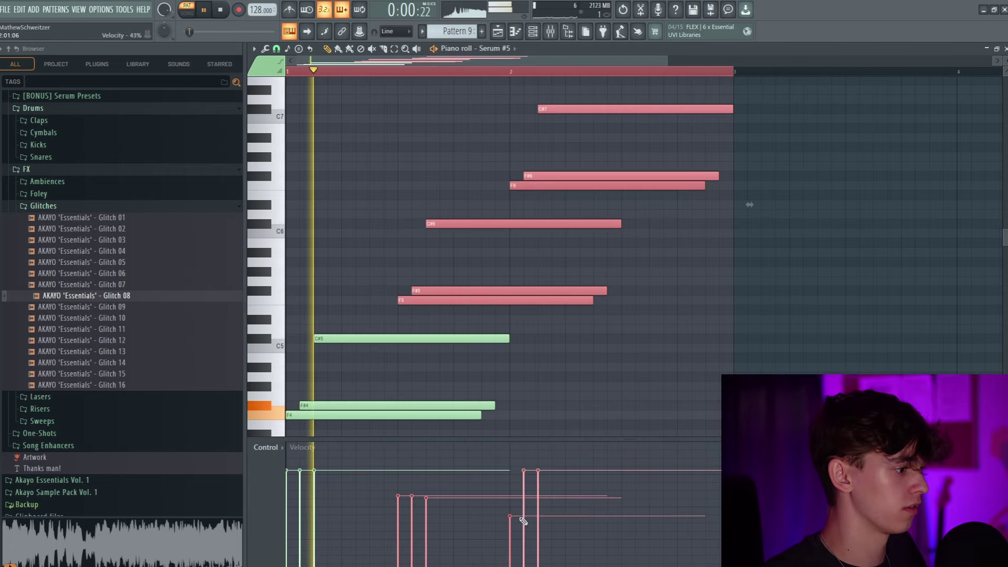
left_click_drag(522, 519, 541, 522)
left_click(627, 217, "ctrl")
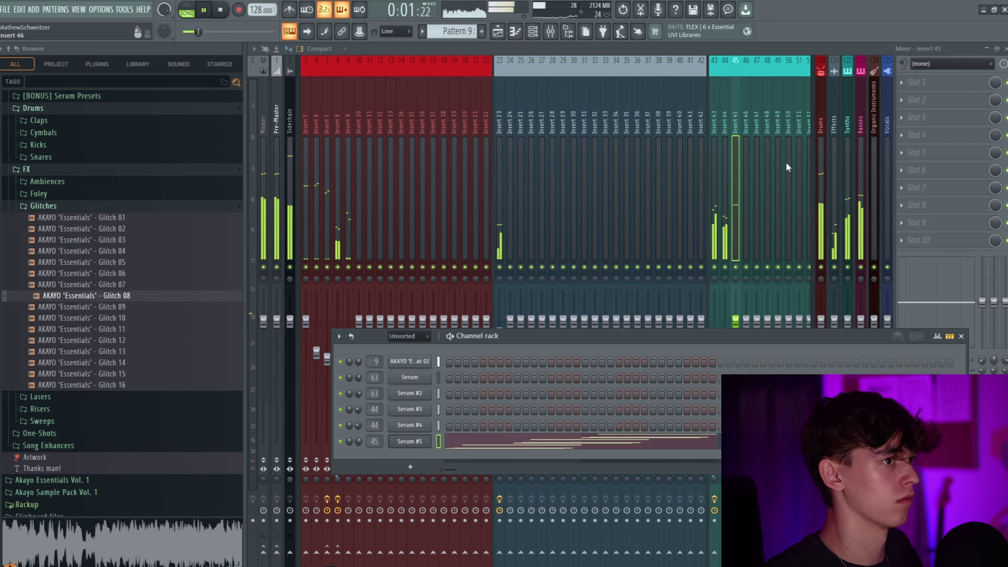
- Load Crystallizer in the first effect slot of mixer insert 45, the Serum #5 channel's track
left_click(734, 96)
scroll(712, 98, "down", 6)
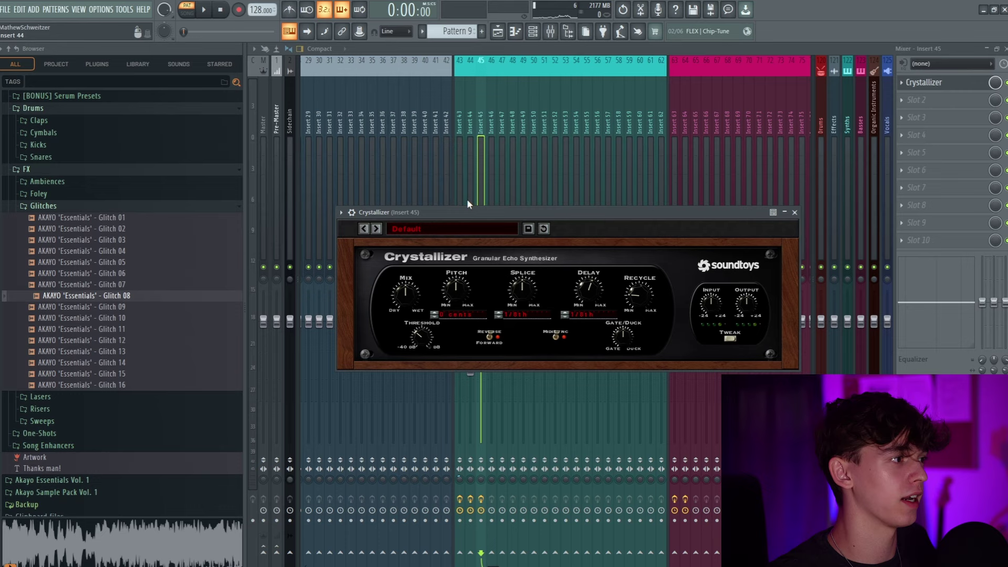
left_click_drag(467, 212, 503, 175)
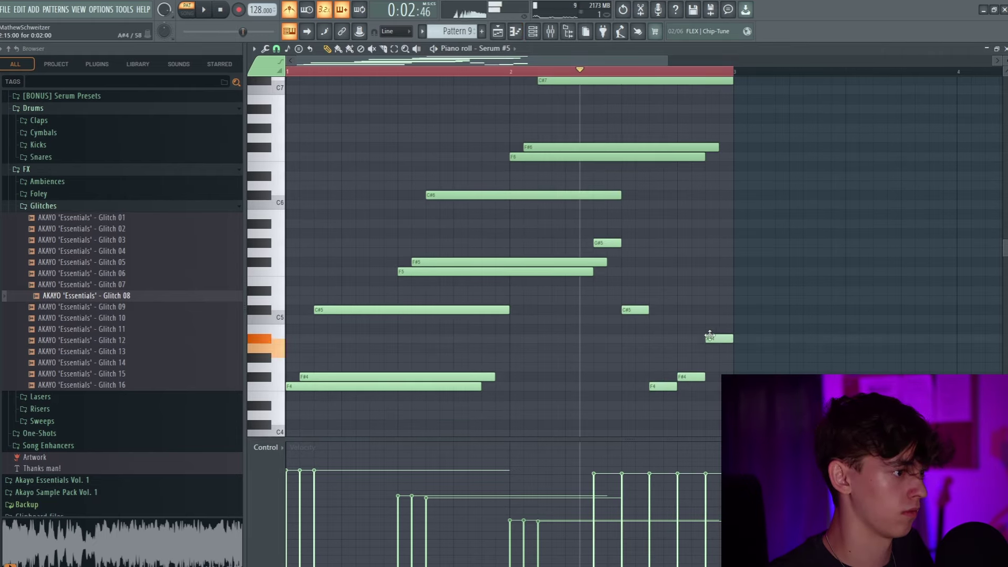
- Close Pattern 9 with short G#5, C#5, F4, F#4 and A#4 notes and place it on track 27 at bar 3
left_click_drag(569, 56, 520, 48)
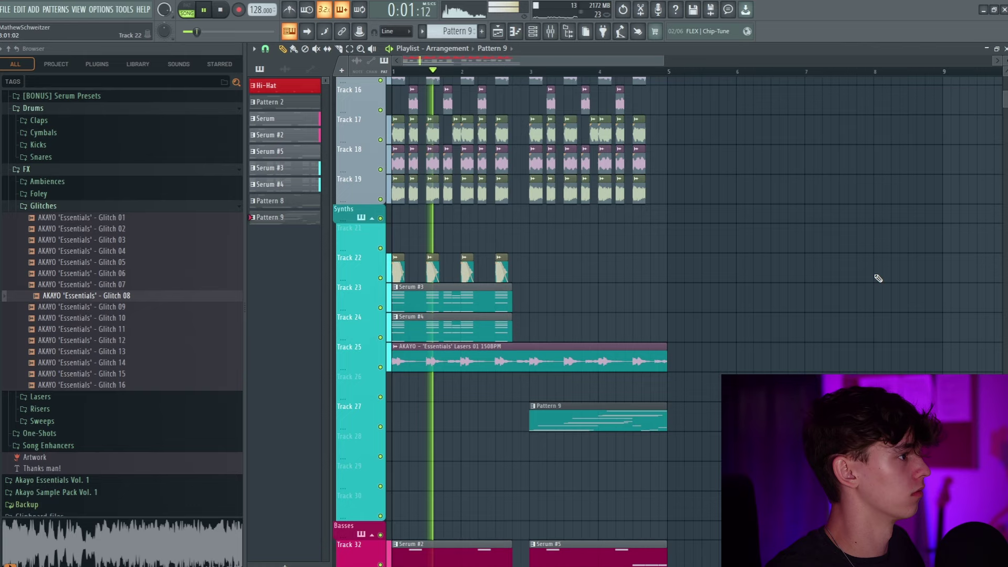
scroll(878, 279, "up", 2)
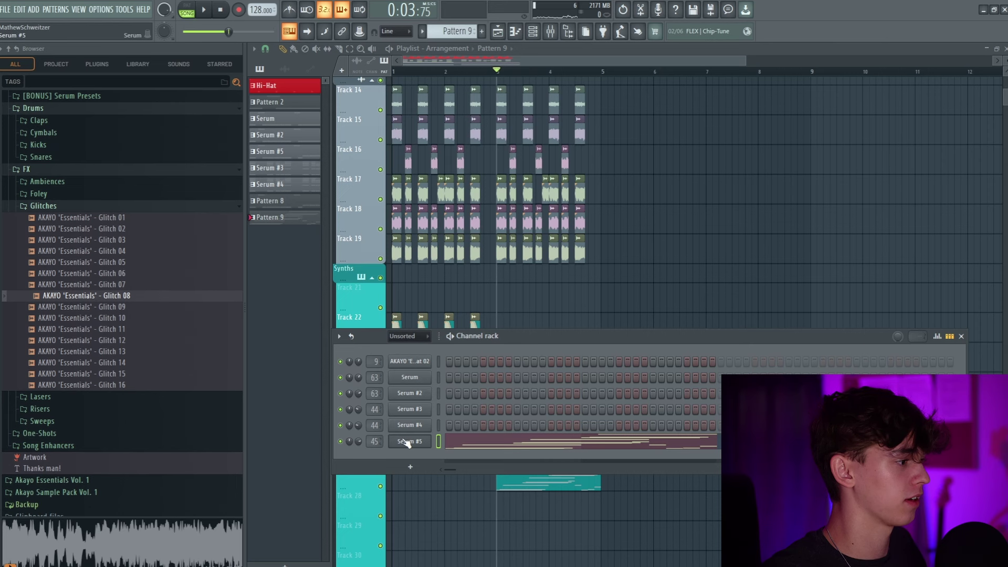
- Open the Serum #5 synth and examine its oscillator, noise, envelope and LFO settings
left_click(405, 441)
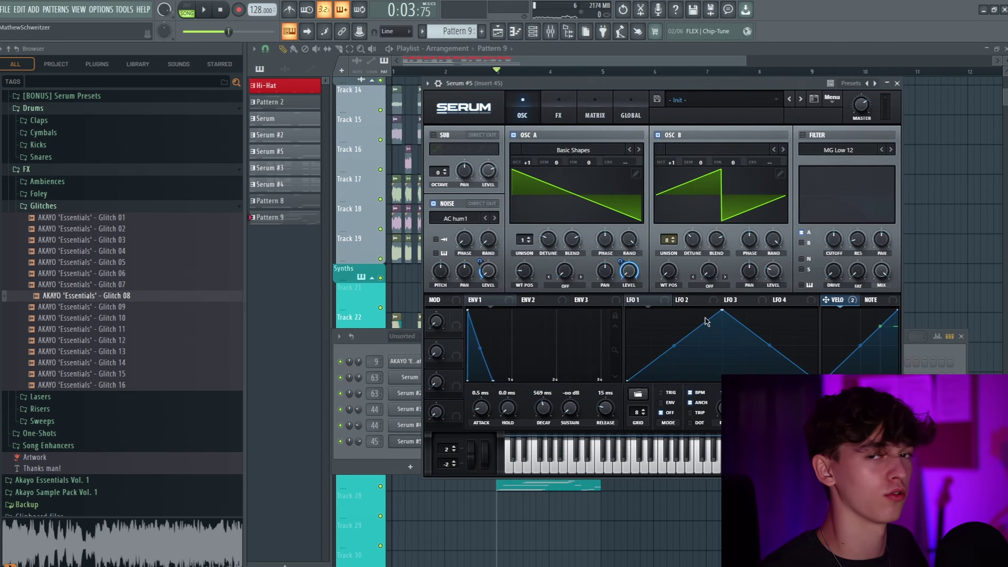
left_click_drag(682, 83, 598, 112)
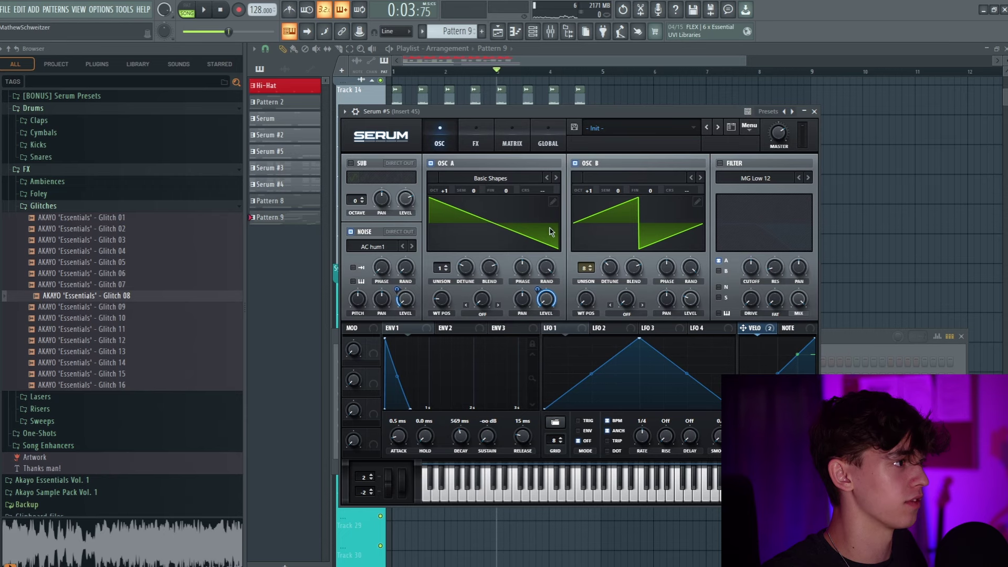
left_click(453, 165)
key("space")
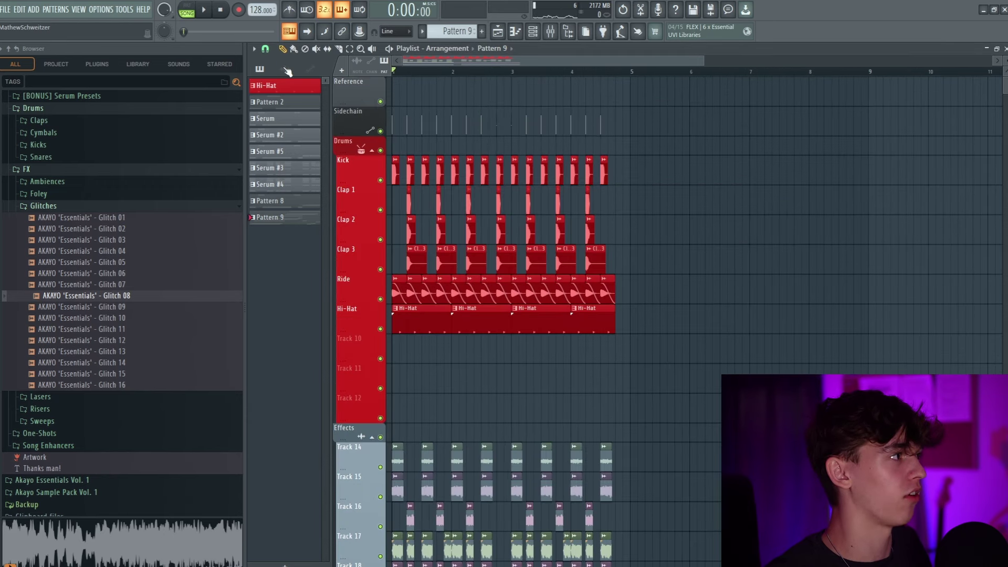
- Switch to the audio clips and place the reference song at the start of the Reference track
left_click(286, 70)
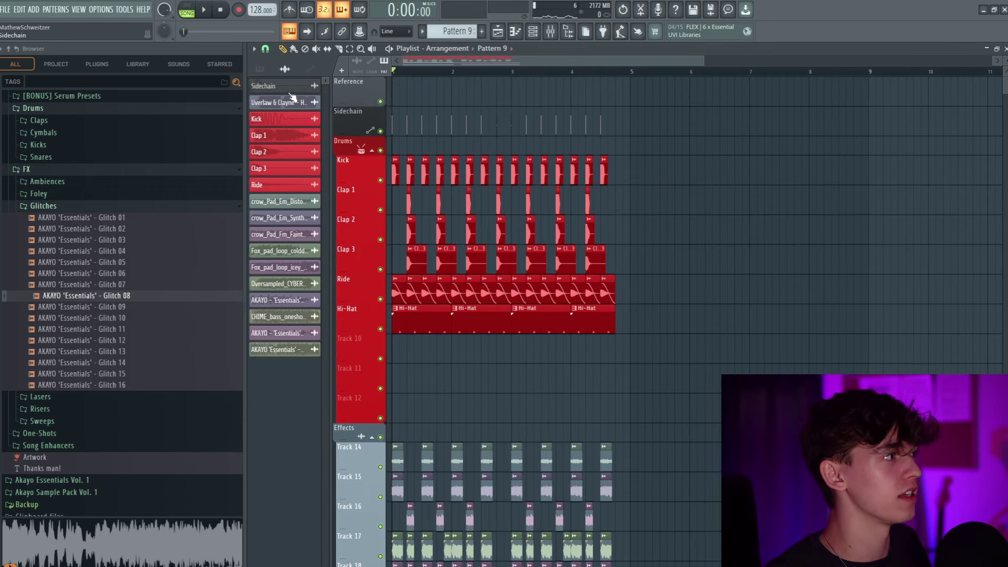
left_click_drag(468, 99, 395, 98)
scroll(536, 60, "down", 8)
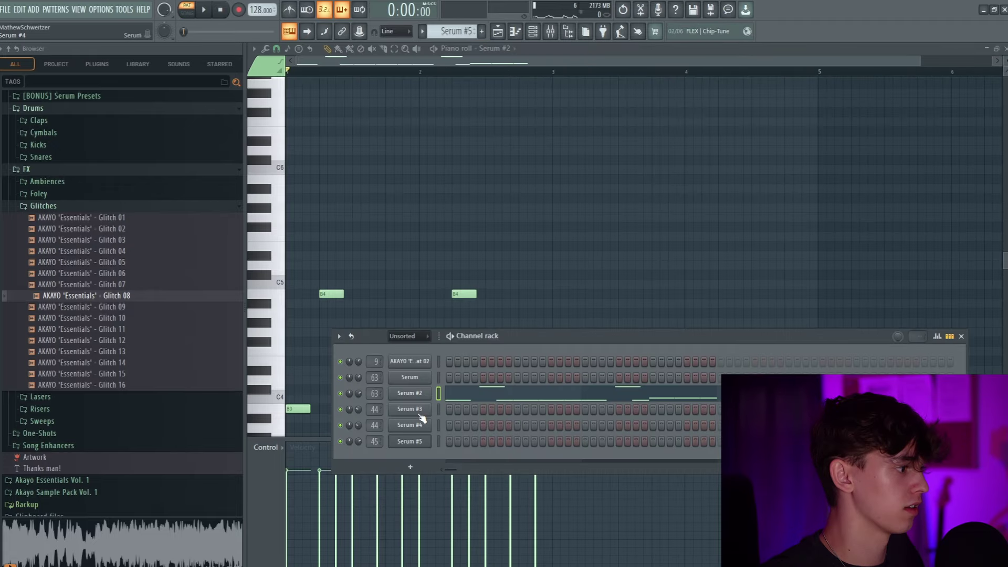
- Open the Serum #3 notes within the Serum #5 pattern, enter a B5 note at bar 1 and play it
right_click(428, 409)
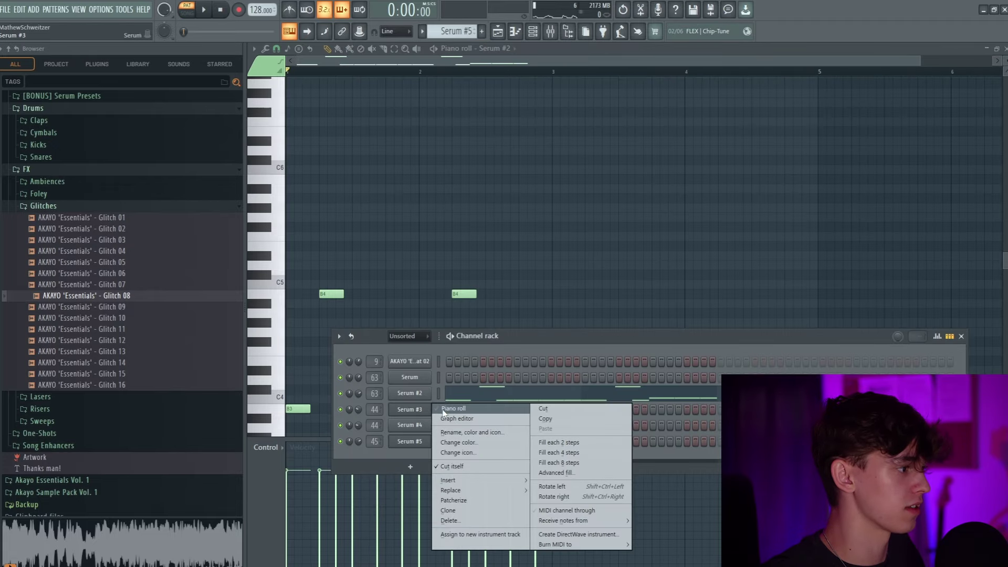
left_click(444, 409)
left_click_drag(276, 115, 292, 371)
key("space")
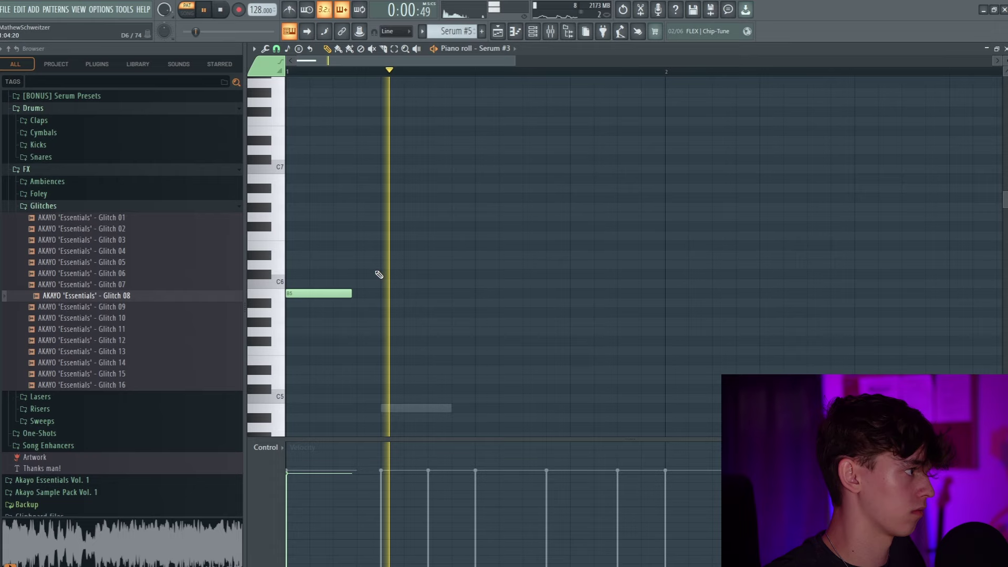
scroll(379, 275, "up", 1)
key("space")
- Stack the first Serum #3 chord from B3, B4, F#5, B5, C#6 and D#6, auditioning it while adding notes
left_click_drag(380, 275, 280, 235)
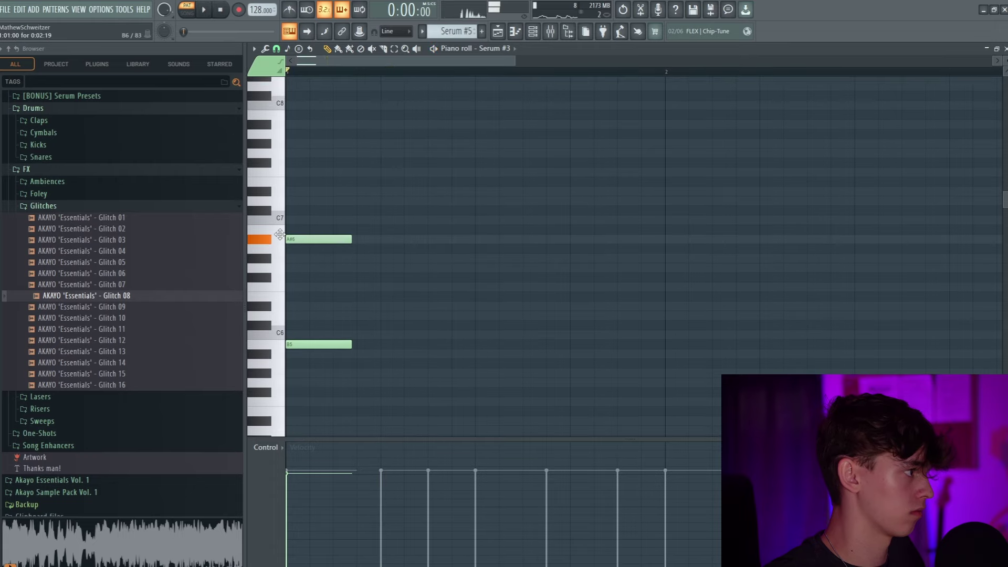
left_click_drag(278, 166, 280, 162)
key("ctrl+Down")
key("space")
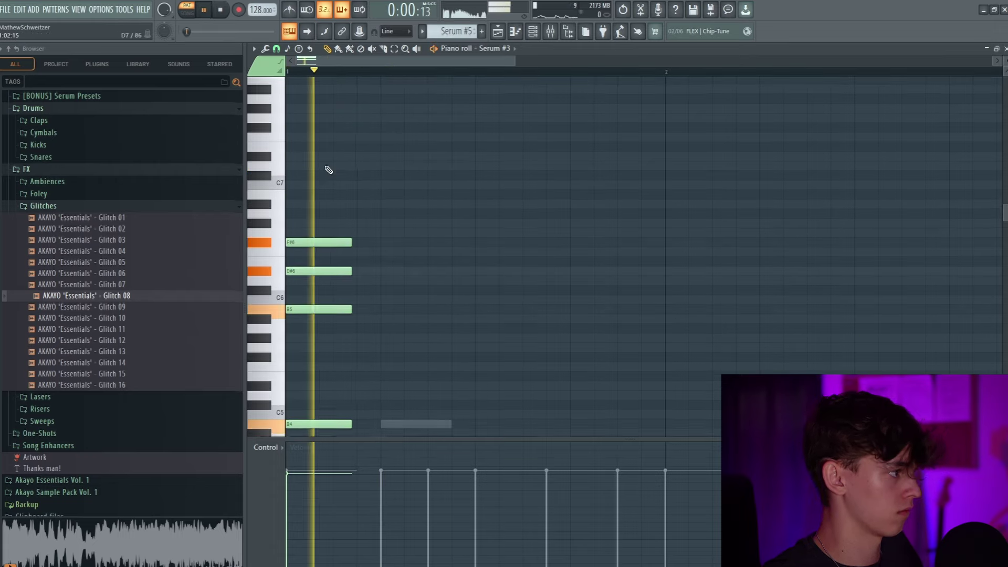
key("space")
left_click(298, 271, "ctrl")
- Repeat the B chord rhythmically into bar 2, follow it with three C# chords built on C#4 and play the progression
key("space")
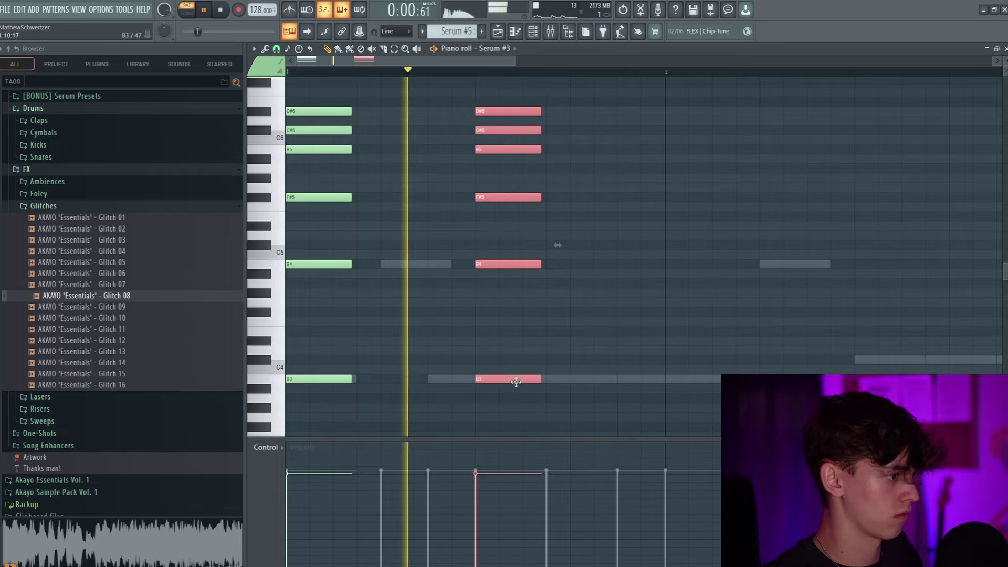
left_click(623, 152)
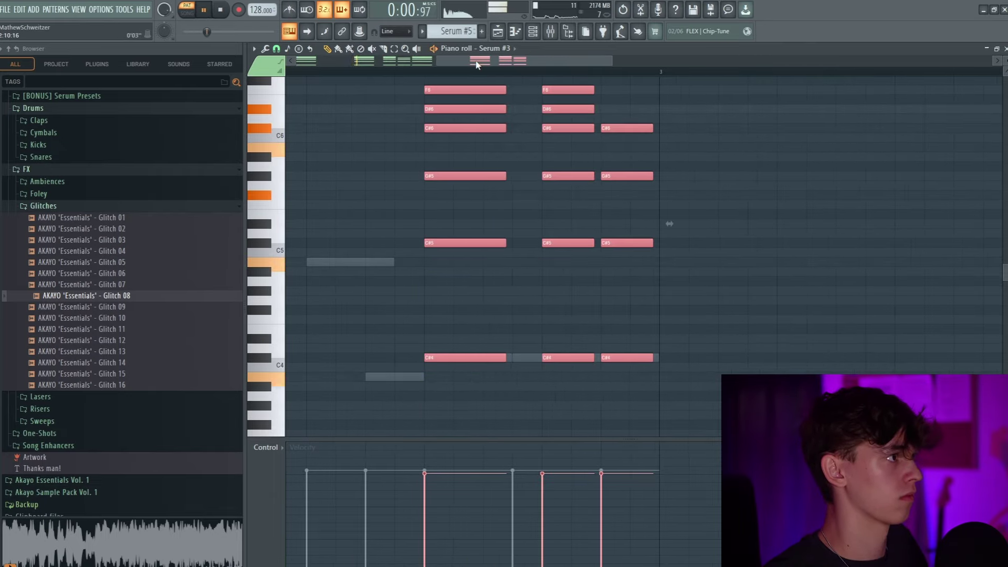
scroll(477, 64, "down", 3)
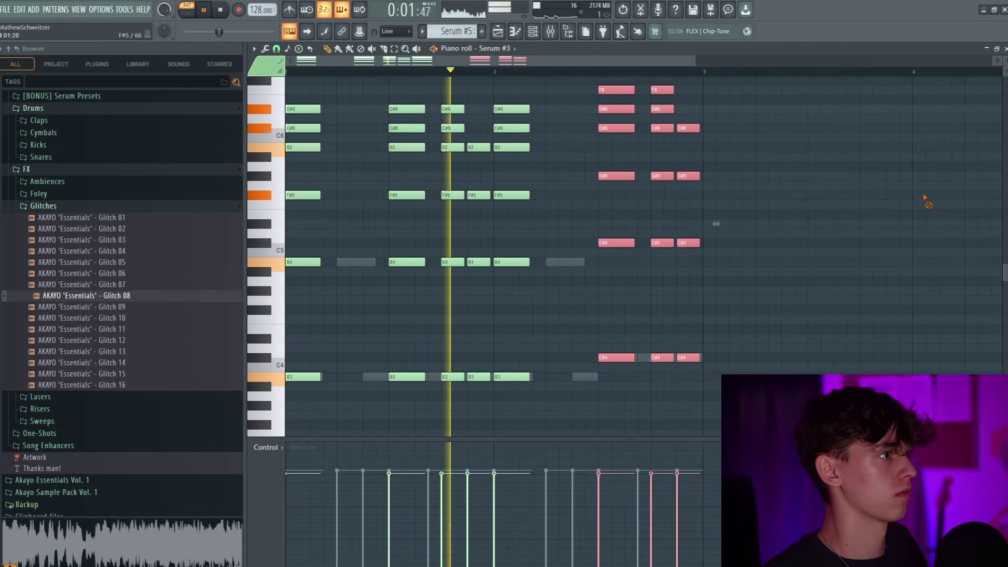
left_click(925, 201, "ctrl")
scroll(861, 257, "up", 4)
scroll(862, 261, "down", 3)
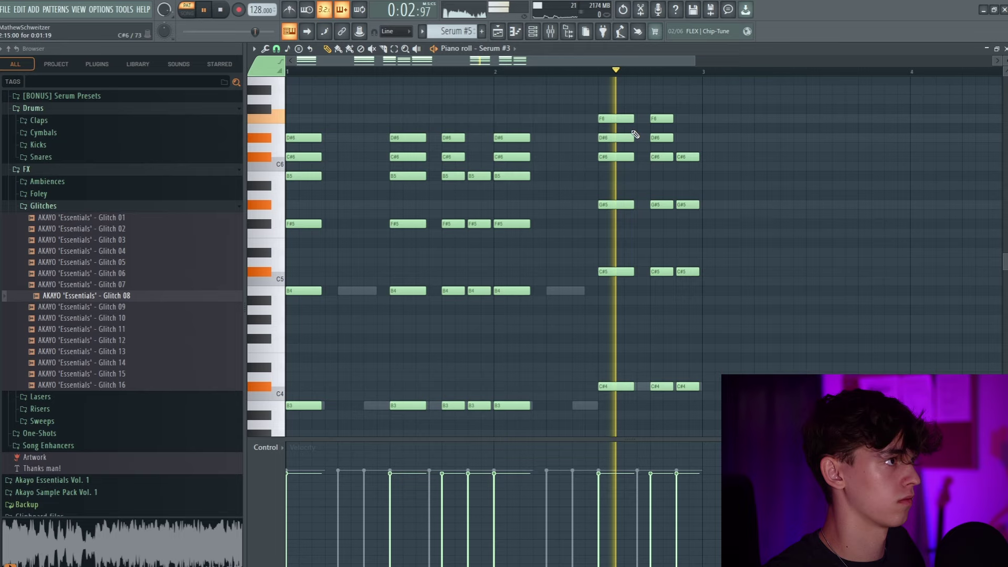
- Check the chords in song mode and delete the last two C# chords from bar 2 of the Serum #3 notes
left_click(498, 35)
key("l")
left_click(516, 35)
left_click_drag(693, 150, 694, 444)
mouse_move(671, 370)
left_mouse_down()
mouse_move(669, 86)
mouse_move(656, 63)
left_mouse_up()
left_click(498, 31)
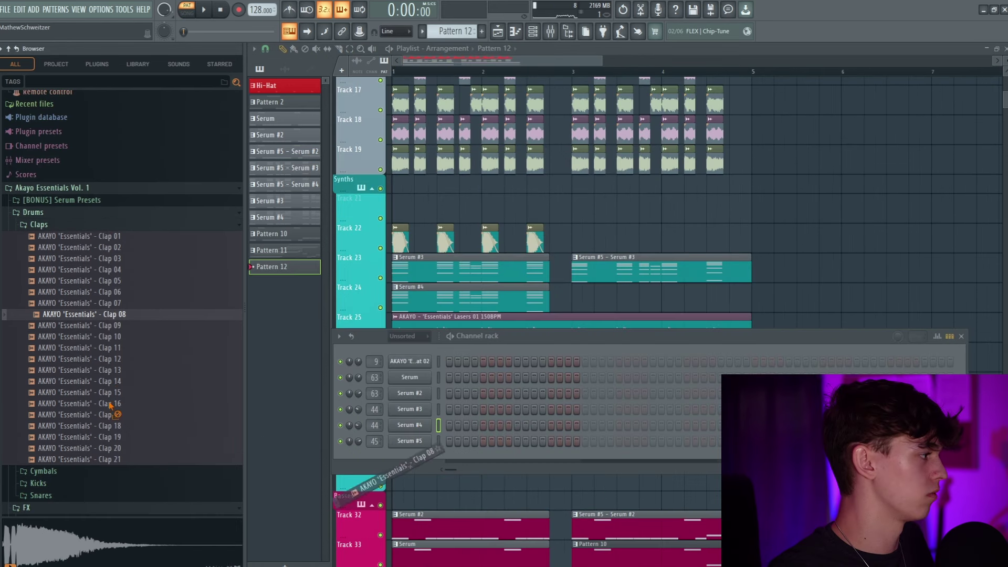
- Add the AKAYO 'Essentials' Clap 06 sample to Pattern 12's channels and set mixer insert 10 to about 97% volume
left_click_drag(120, 282, 425, 473)
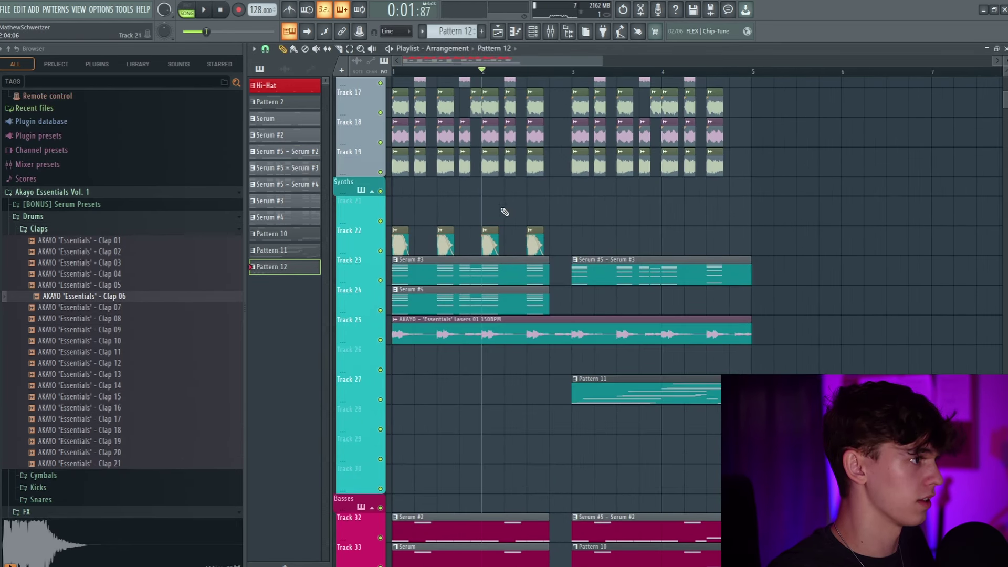
key("F9")
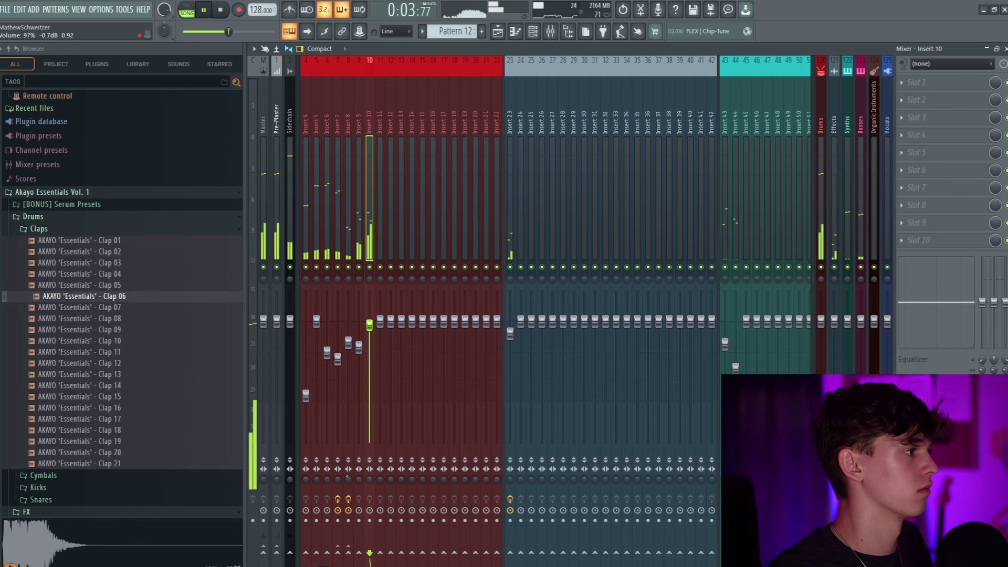
left_click(509, 32)
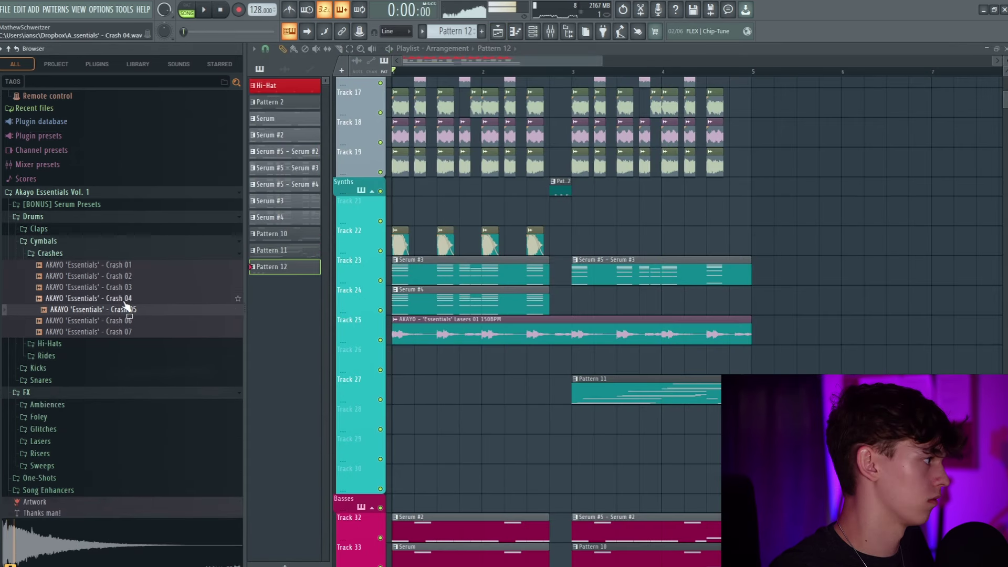
- Place the AKAYO 'Essentials' Crash 04 sample at bar 1 and set its channel volume to 41%
left_click(123, 298)
left_click_drag(412, 334, 447, 349)
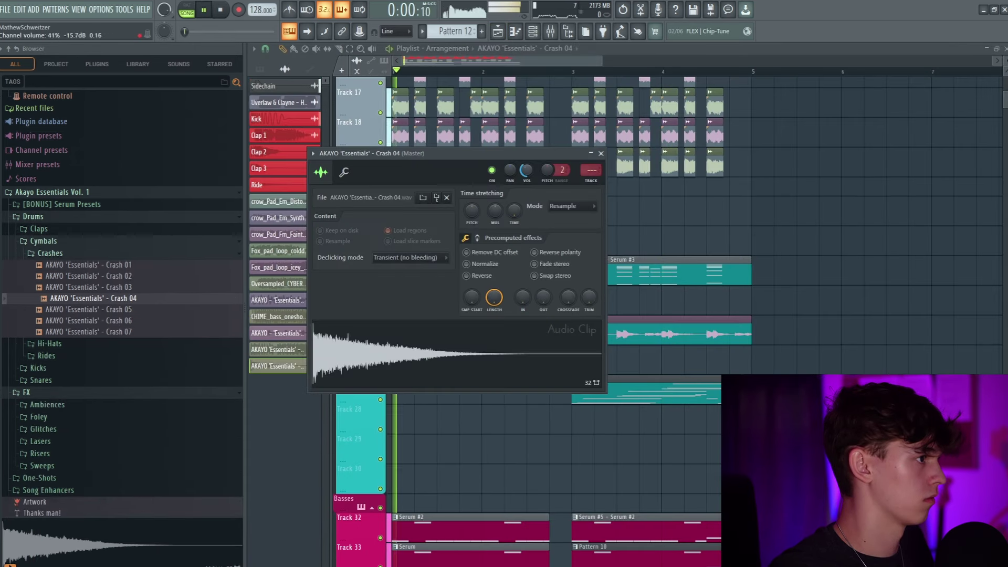
- Automate the Reeverb 2 wet level on insert 44, placing the clip on Track 21 at bar 1 with curved rising swells
left_click(563, 31)
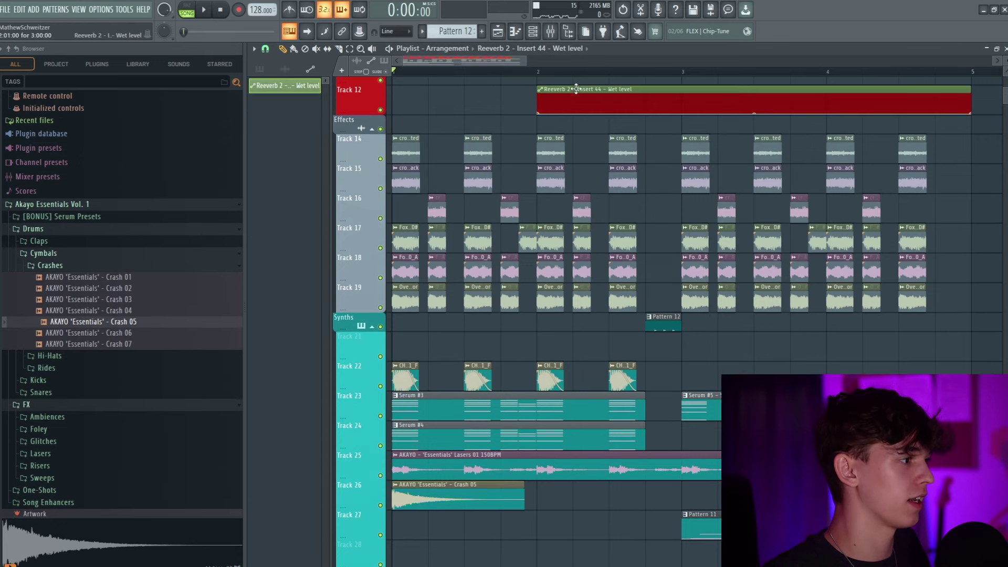
left_click_drag(576, 89, 403, 331)
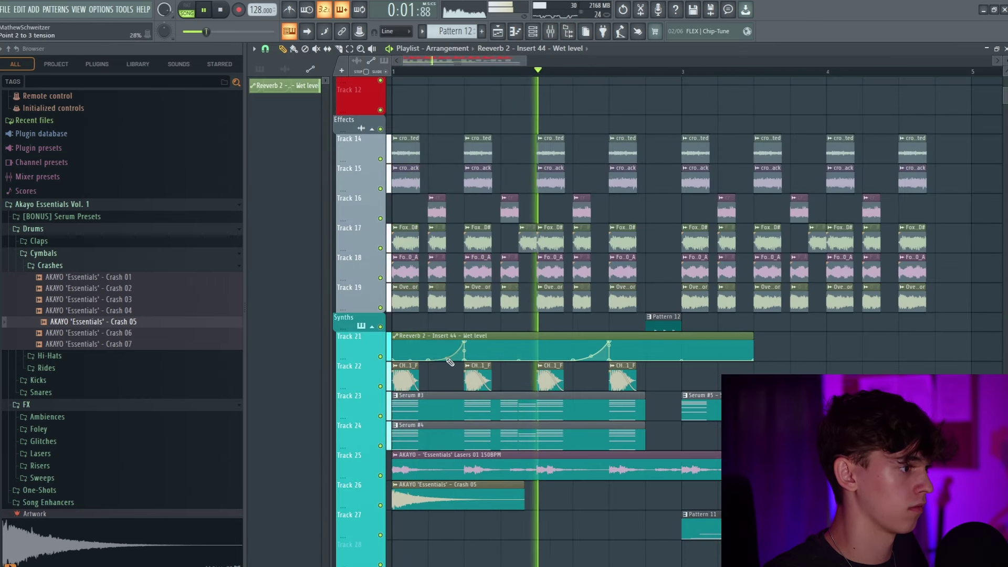
key("space")
- Replace the Laser Shot 01 sample with OA - 'Spectrum' Laser 01 and toggle the playlist's snapping
left_click(550, 31)
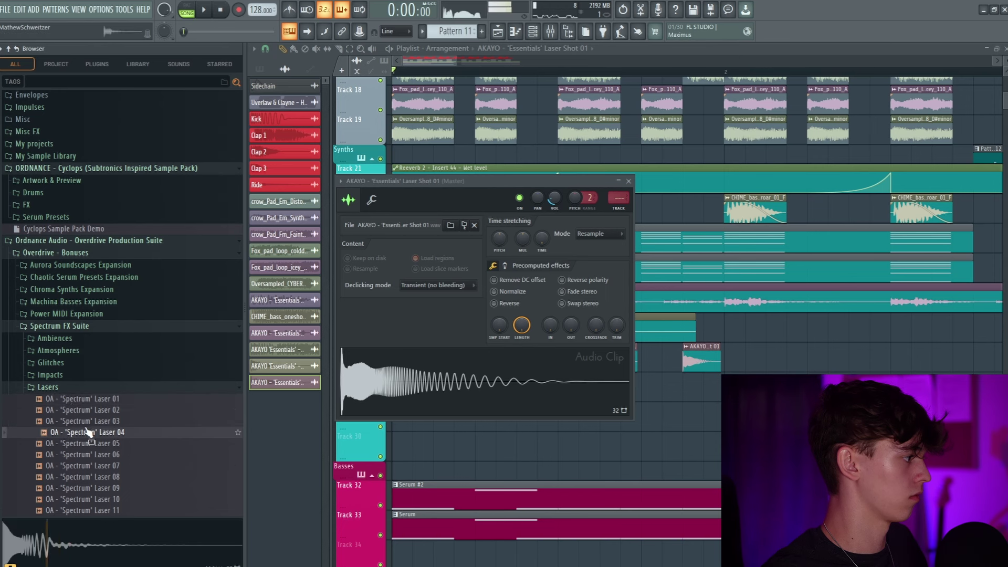
left_click(84, 400)
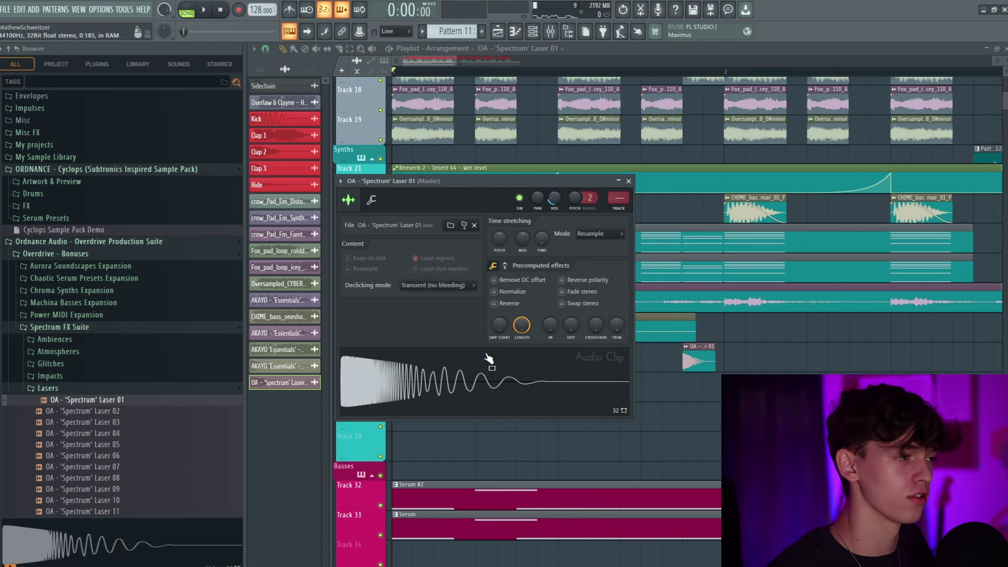
left_click(266, 48)
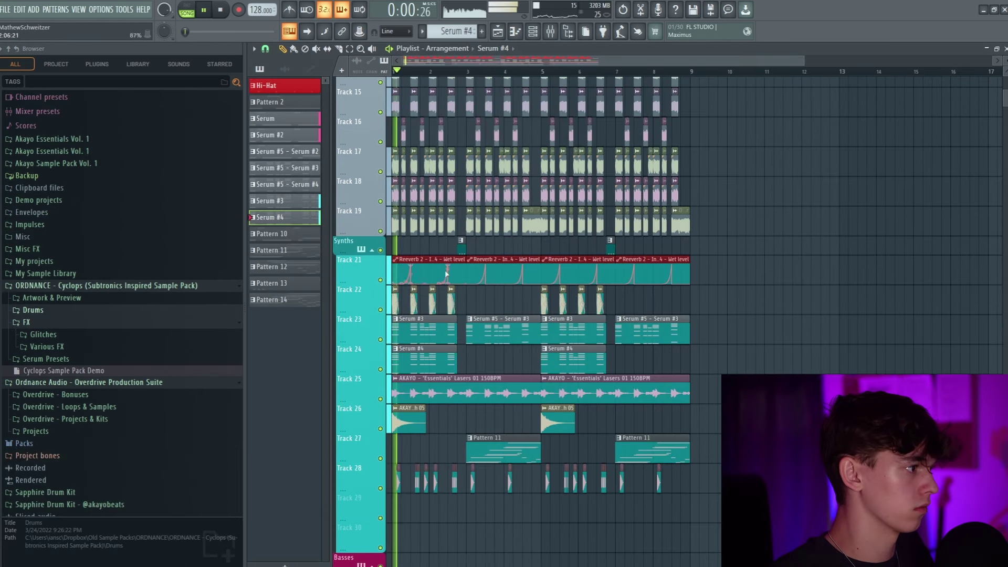
- Play the eight-bar arrangement and name and colour the tracks and clips by role, such as Pad 1 to 6, Synth Lead and Main Bass
left_click_drag(842, 152, 368, 487)
key("space")
scroll(371, 405, "down", 4)
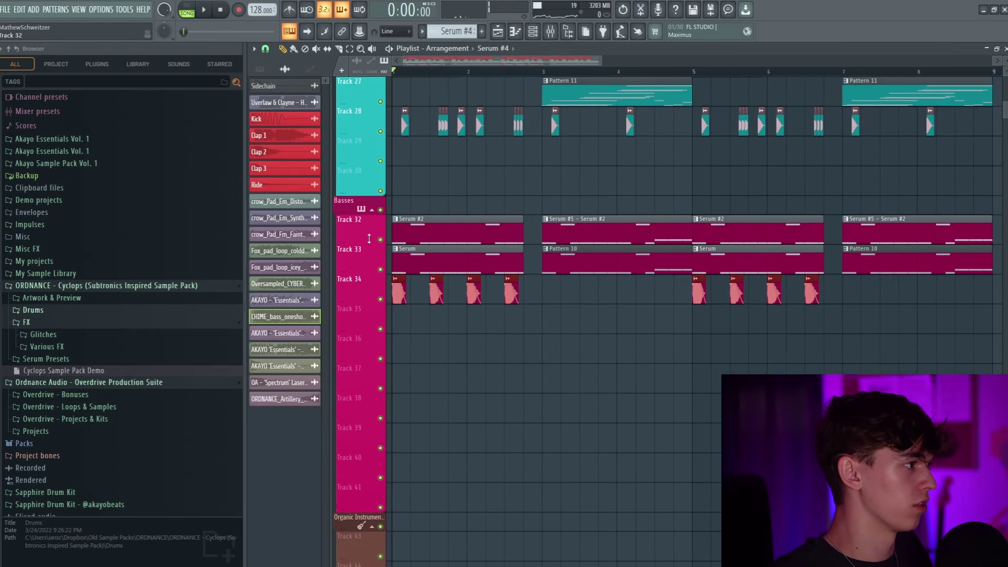
right_click(372, 217)
left_click(377, 220)
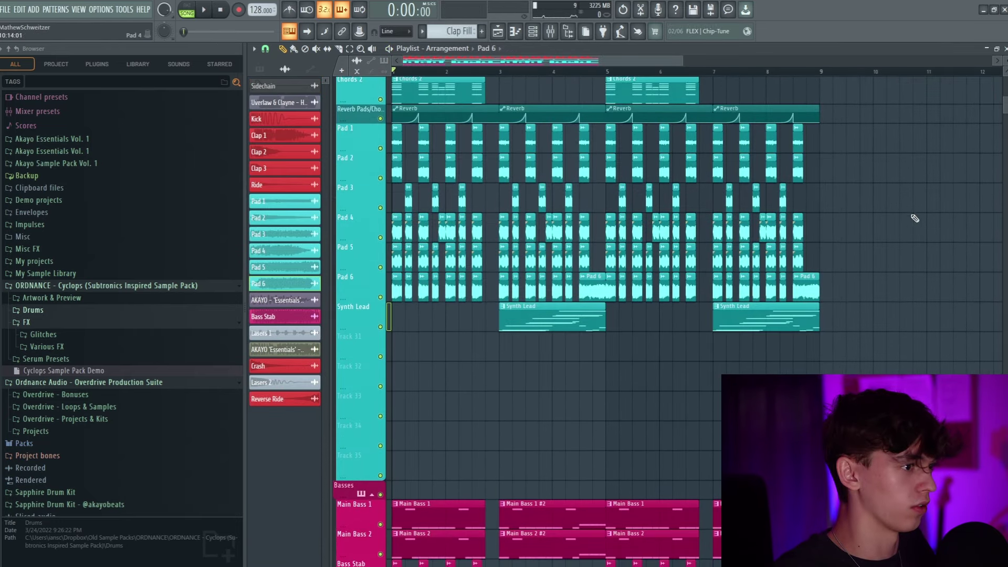
- Place the Halo reference song at bar 1 on the Reference track and play it for comparison
scroll(892, 218, "up", 5)
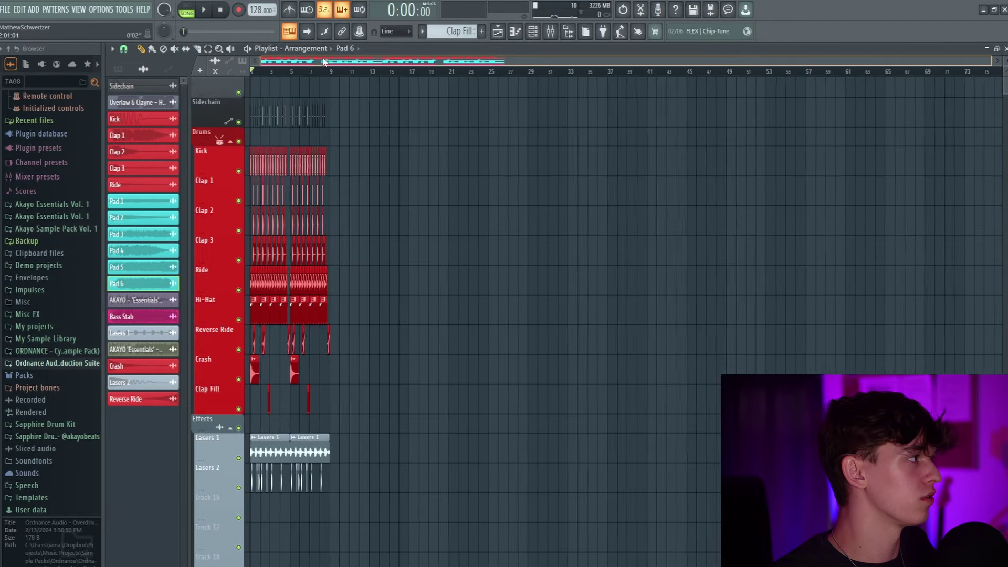
scroll(324, 62, "up", 1)
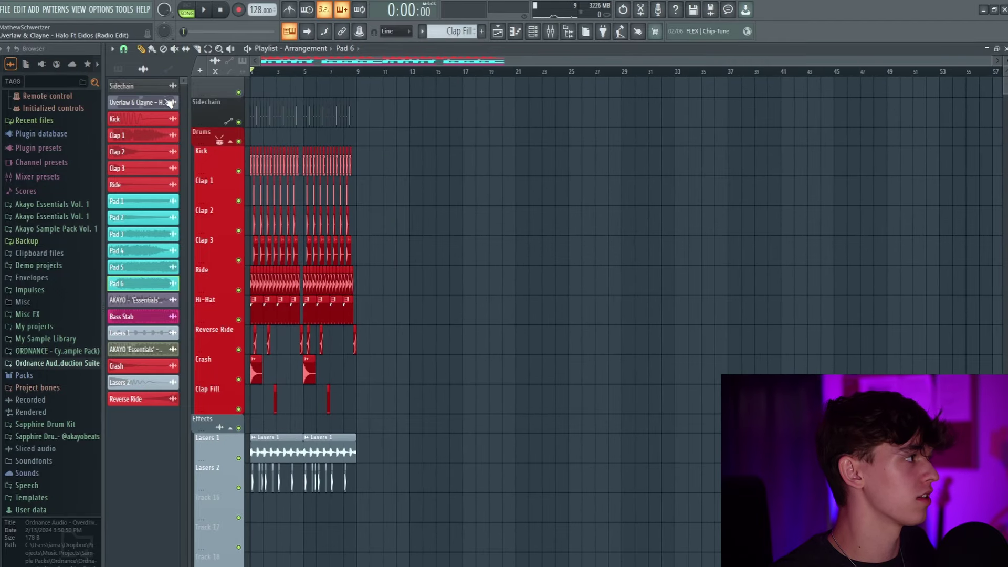
left_click(169, 103)
scroll(407, 207, "up", 1)
left_click(263, 93)
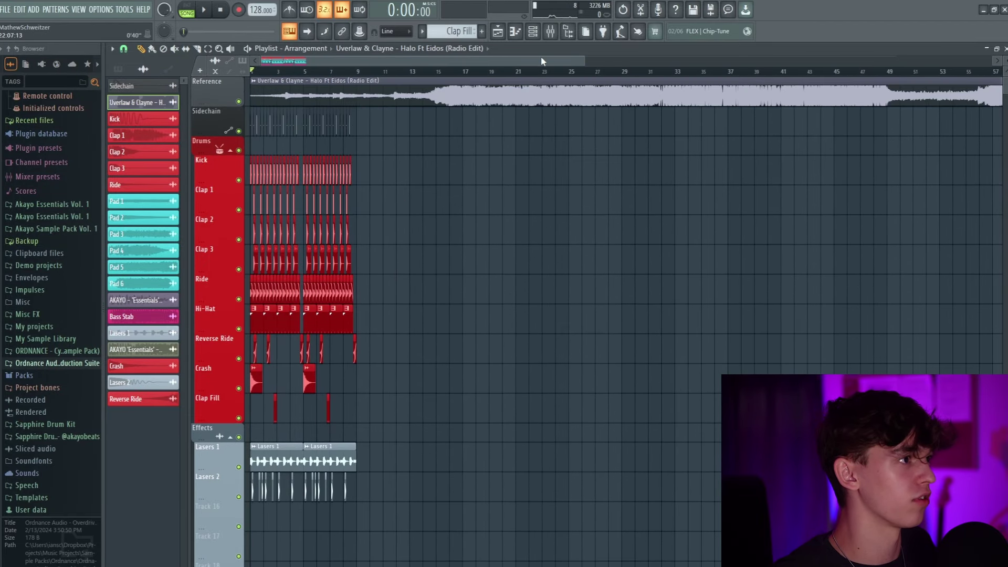
key("space")
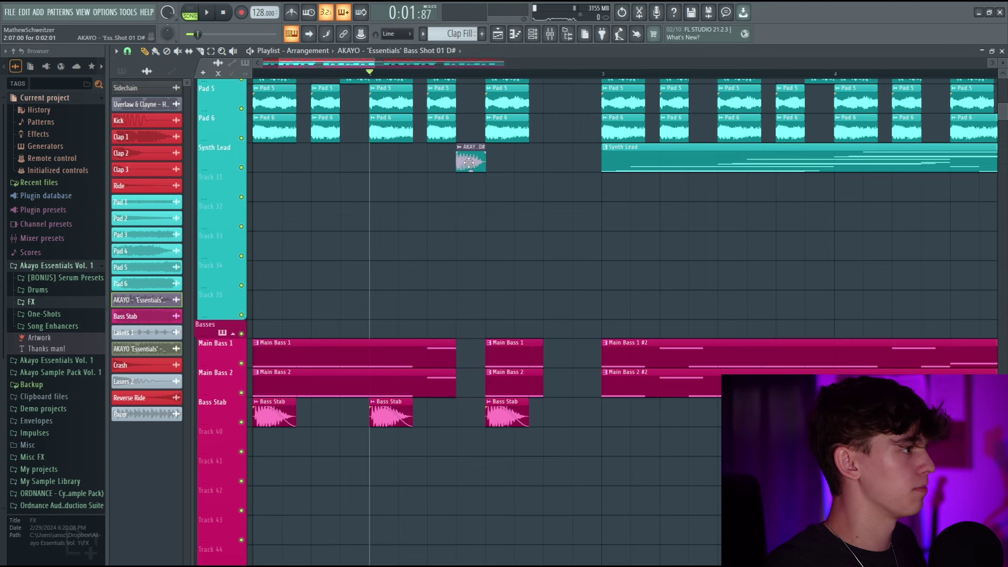
- Check the Bass Shot 01 D# clip's settings, place a Reverse Ride clip in the first half of bar 2 and play the transition
double_click(469, 163)
key("Escape")
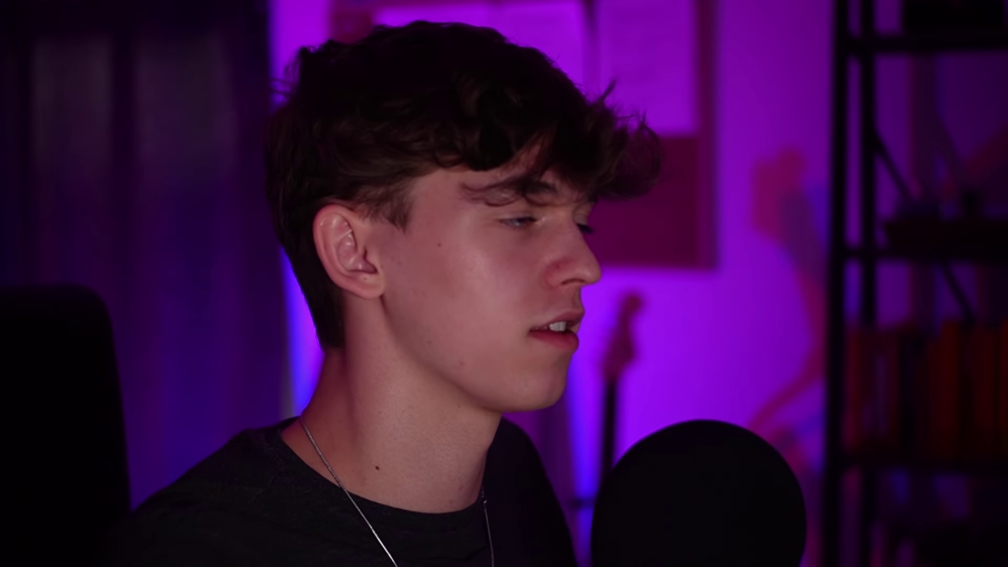
left_click(379, 178)
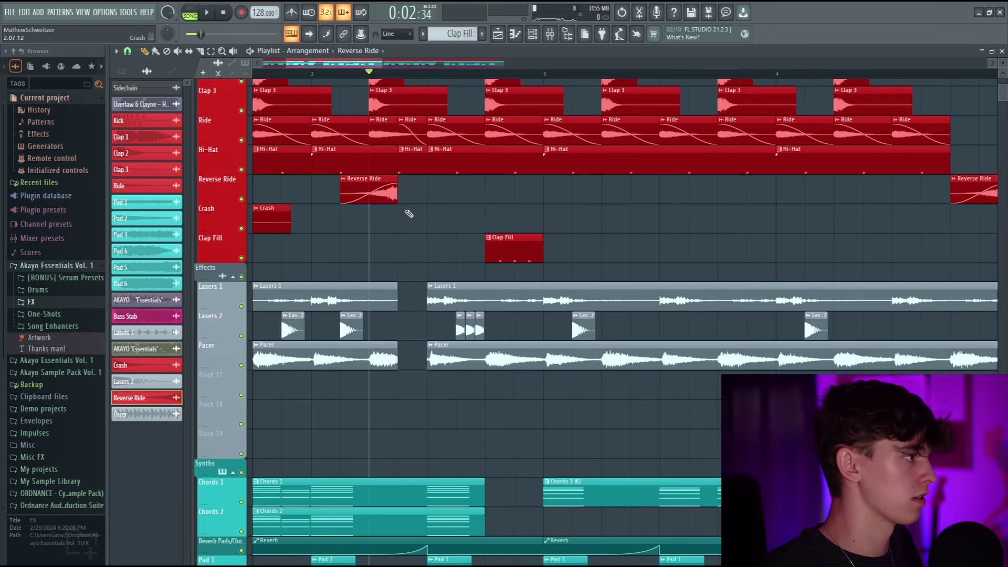
key("space")
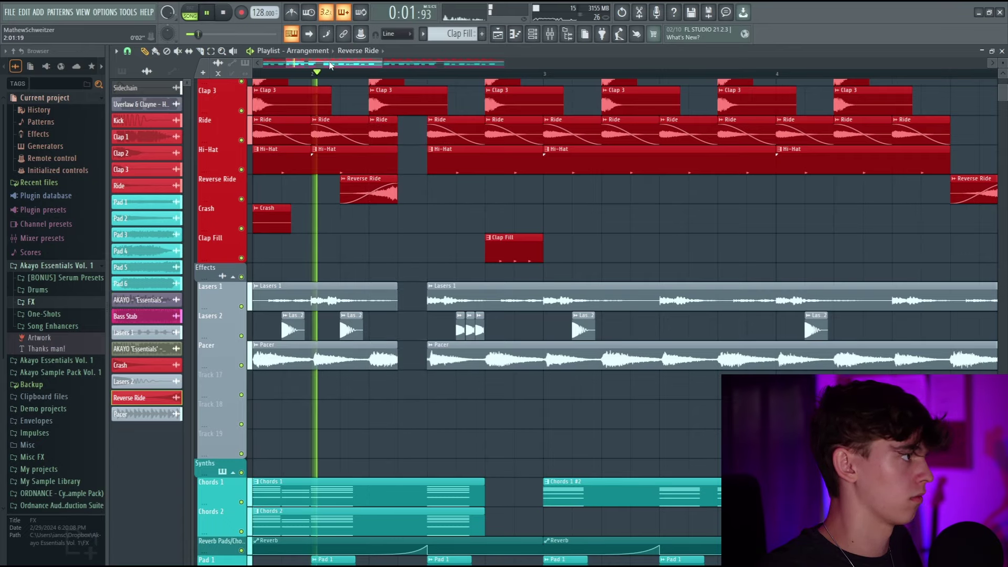
- Open the settings of the bass shot clip on the Synth Lead track in bar 2 while the arrangement plays
scroll(330, 64, "down", 3)
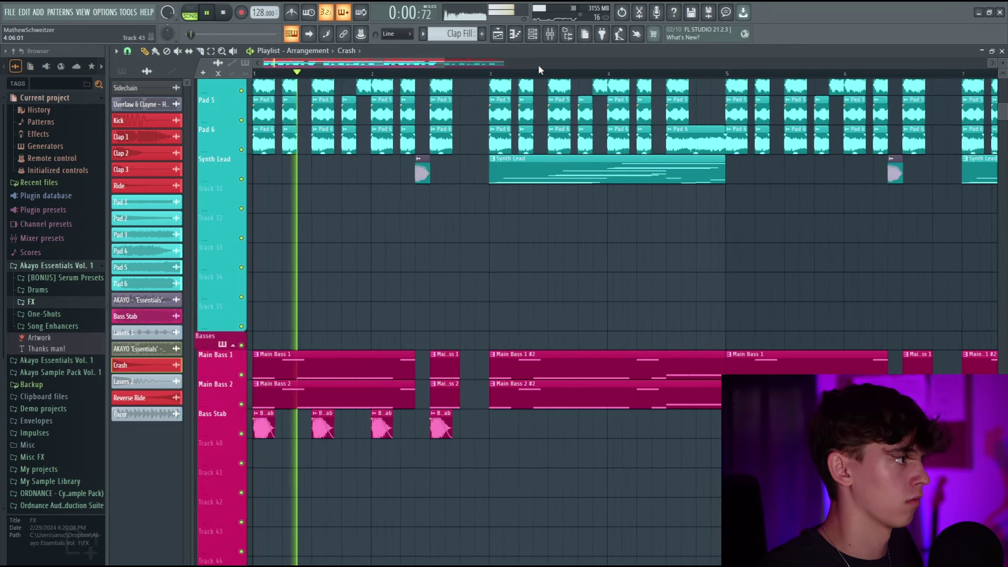
scroll(538, 70, "up", 1)
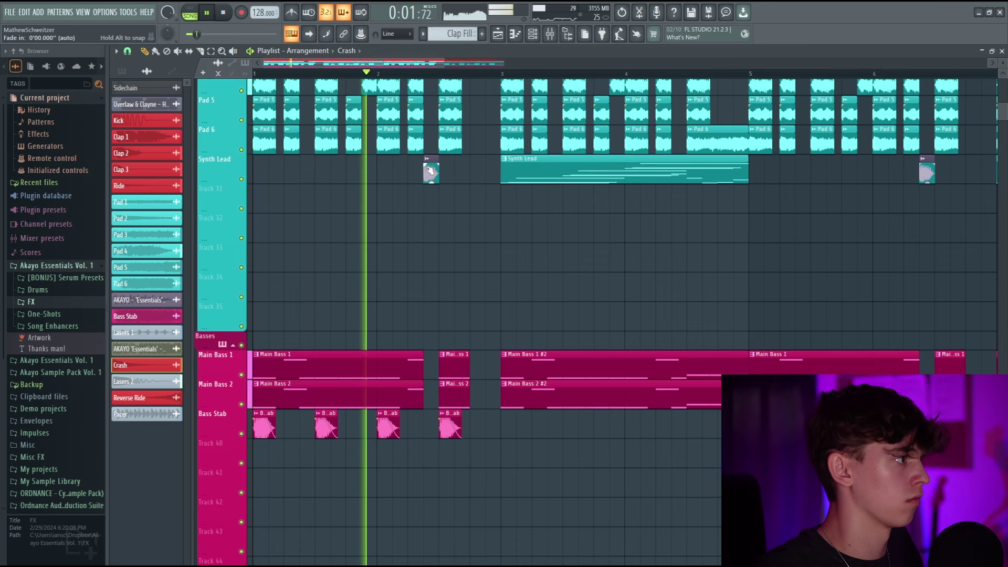
double_click(428, 178)
key("Escape")
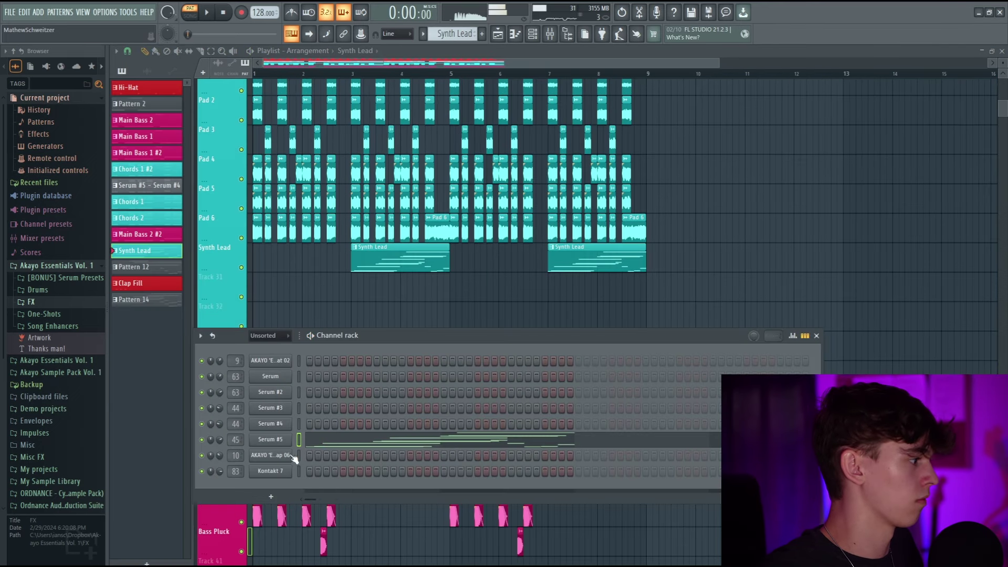
- Clone the Serum #5 channel and load the OS - Lead 'EDGERUNNERS' preset into the new Serum instance
right_click(279, 444)
left_click(310, 521)
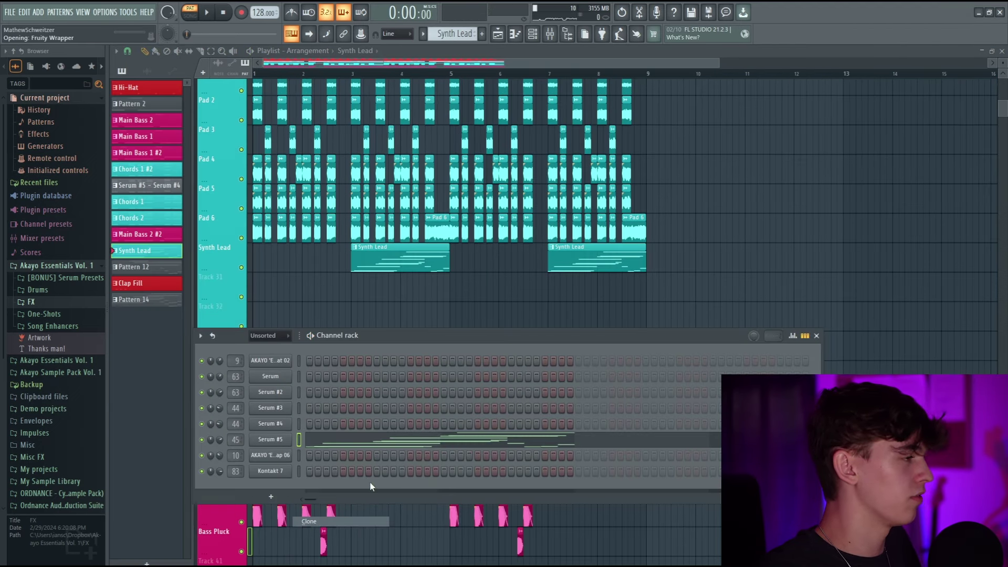
left_click(56, 85)
type("edgerunner")
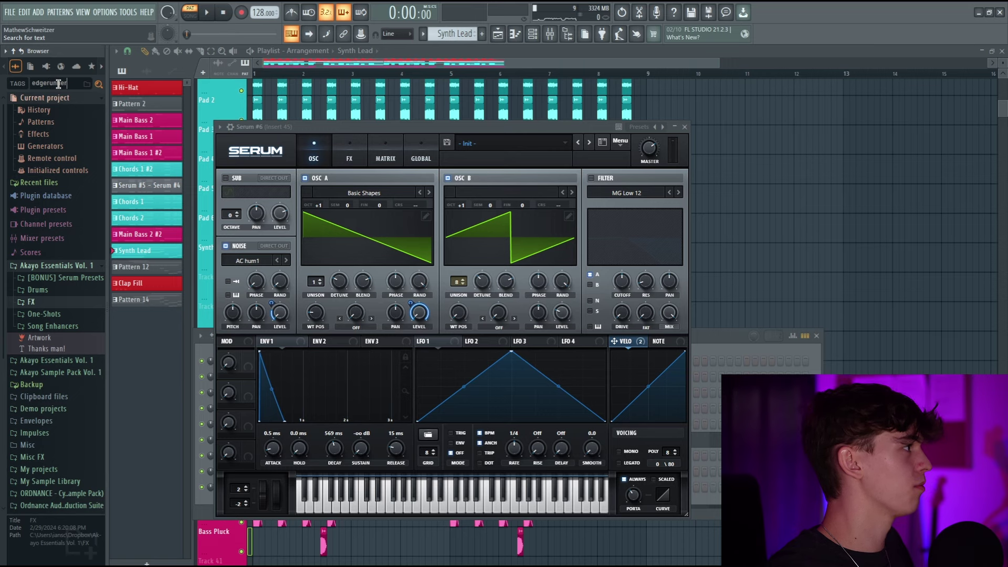
left_click_drag(51, 98, 367, 231)
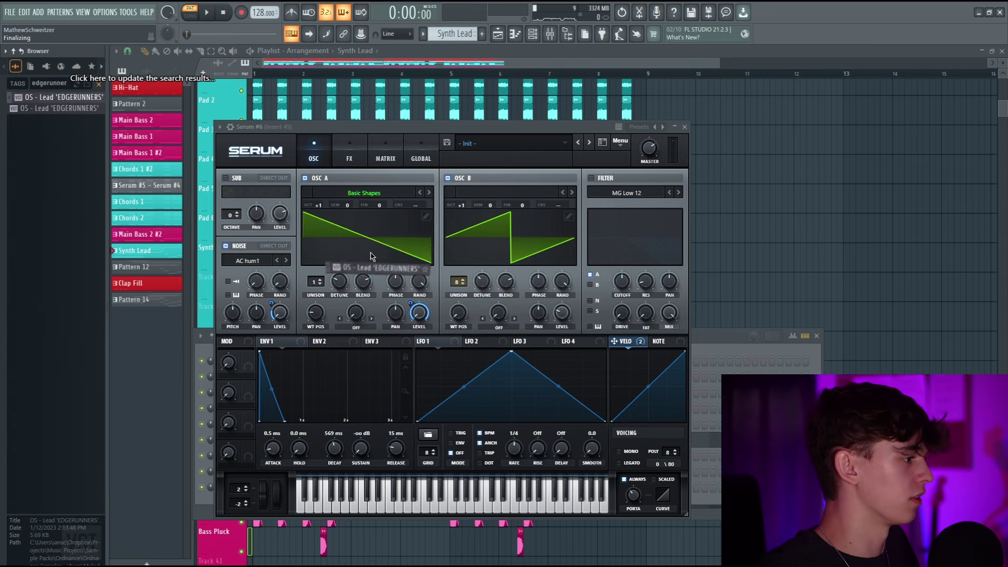
left_click_drag(395, 126, 535, 116)
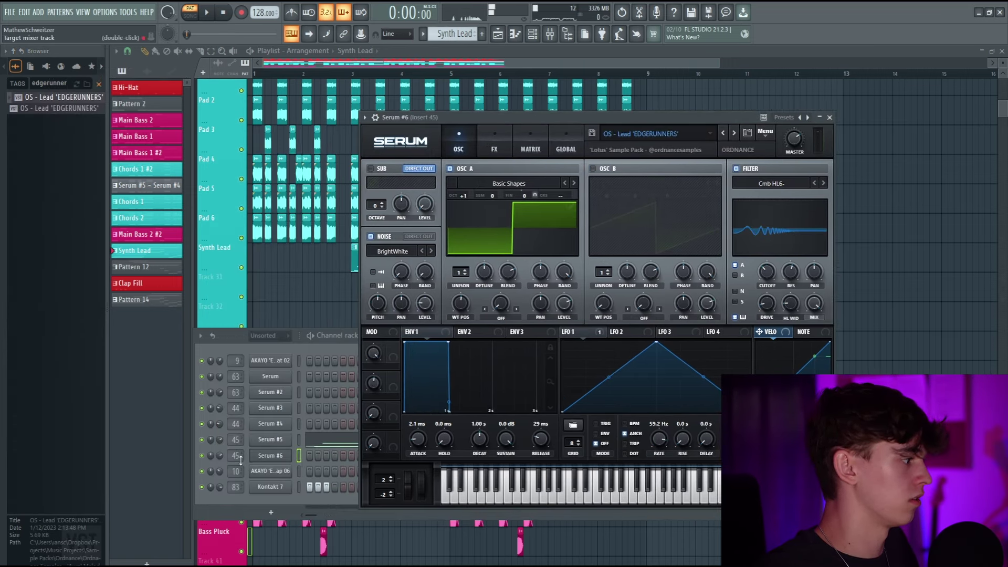
- Clone the Synth Lead pattern and transfer all its Serum #5 notes to the Serum #6 channel
left_click(331, 440)
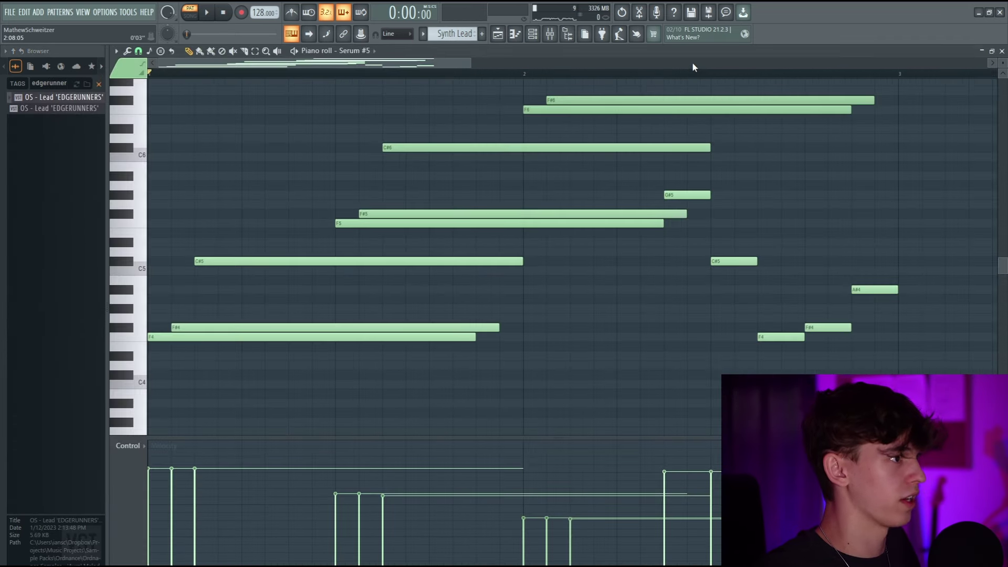
scroll(480, 229, "down", 3)
key("ctrl+shift+c")
key("ctrl+a")
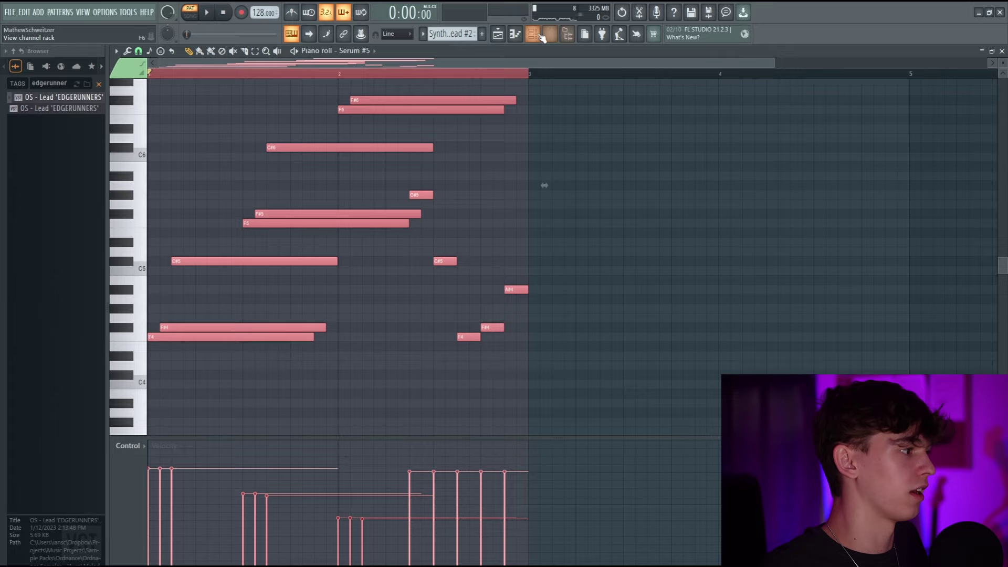
left_click(536, 35)
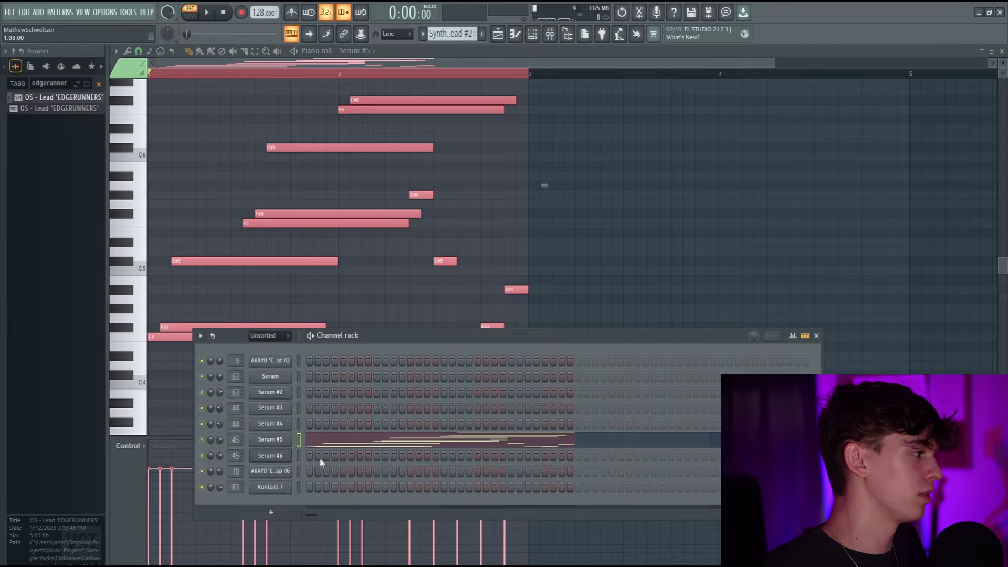
right_click(290, 455)
left_click(306, 421)
key("ctrl+v")
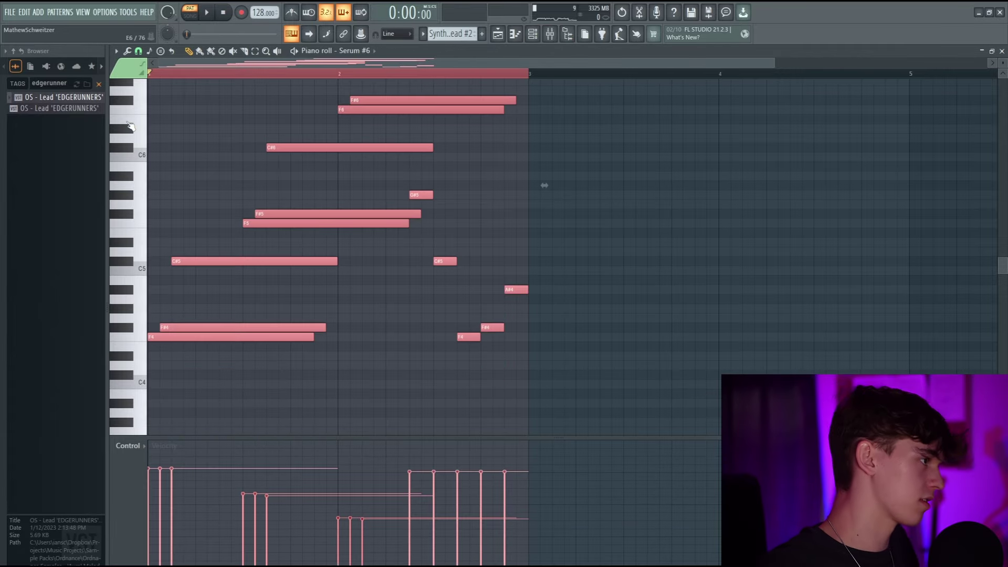
- Play the second half with the Synth Lead #2 clip at bar 7 and set the Serum #6 channel volume to 47%
key("space")
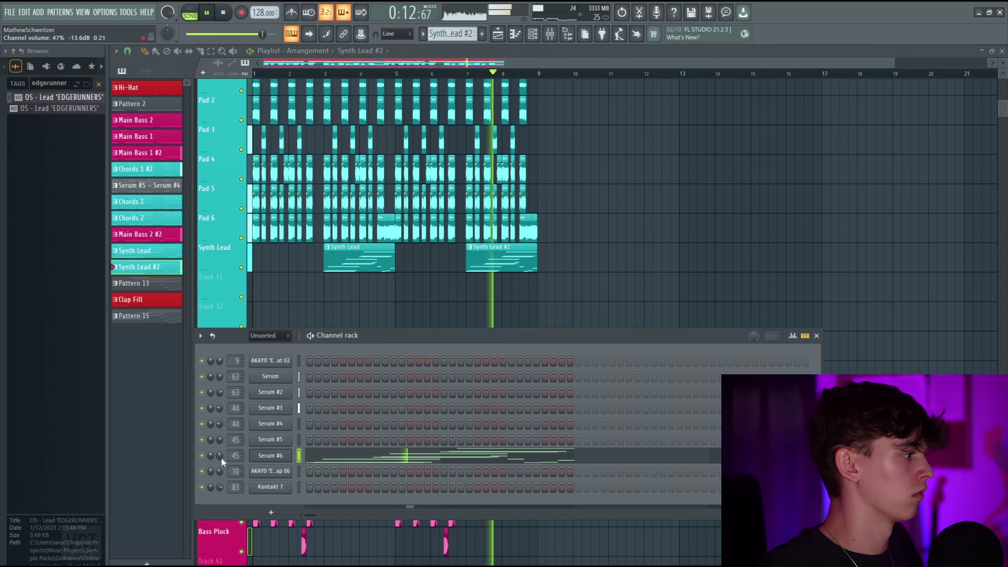
key("F6")
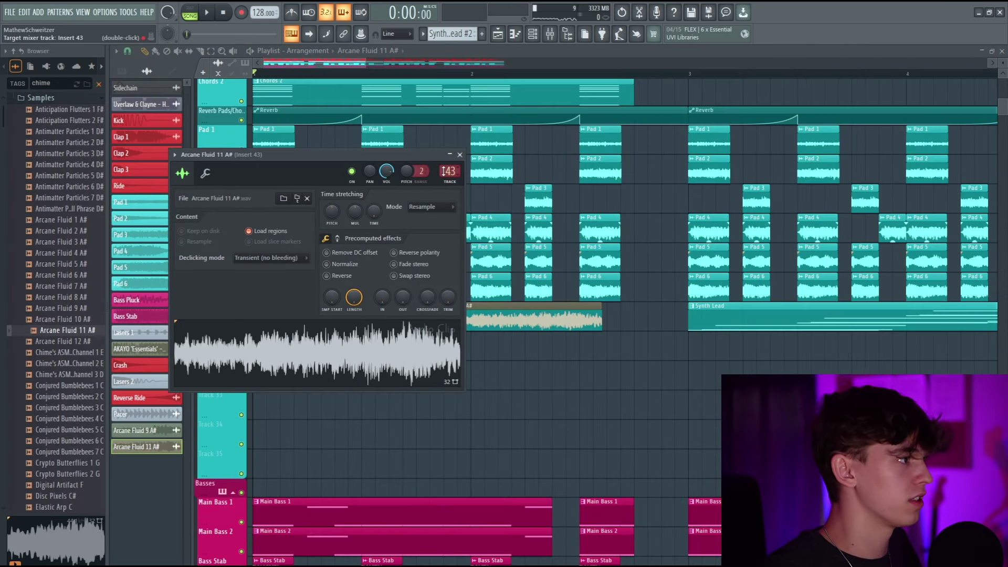
- Slice the Arcane Fluid 11 A# clip to fit the pad rhythm in the opening bars and play the section
left_click(460, 155)
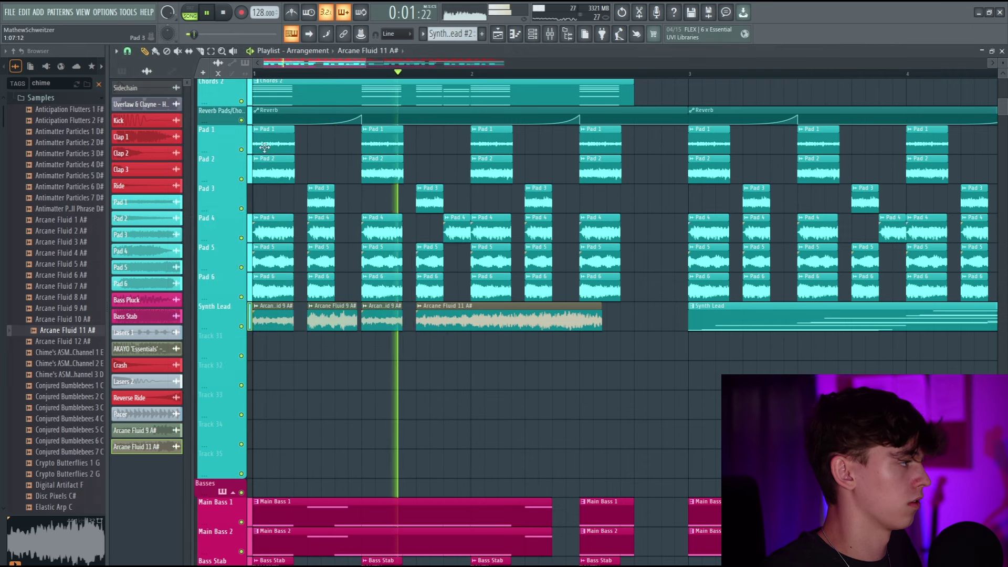
left_click(200, 51)
key("space")
key("space")
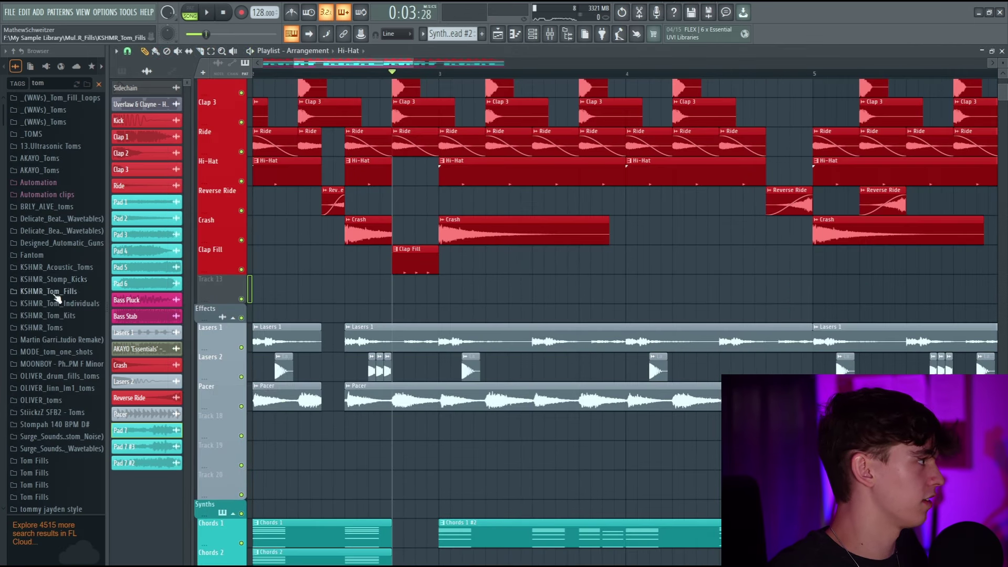
- Add AKAYO_Tom_01 hits on a Tom track at the ends of bars 2 and 6 and play through the drop
left_click(46, 160)
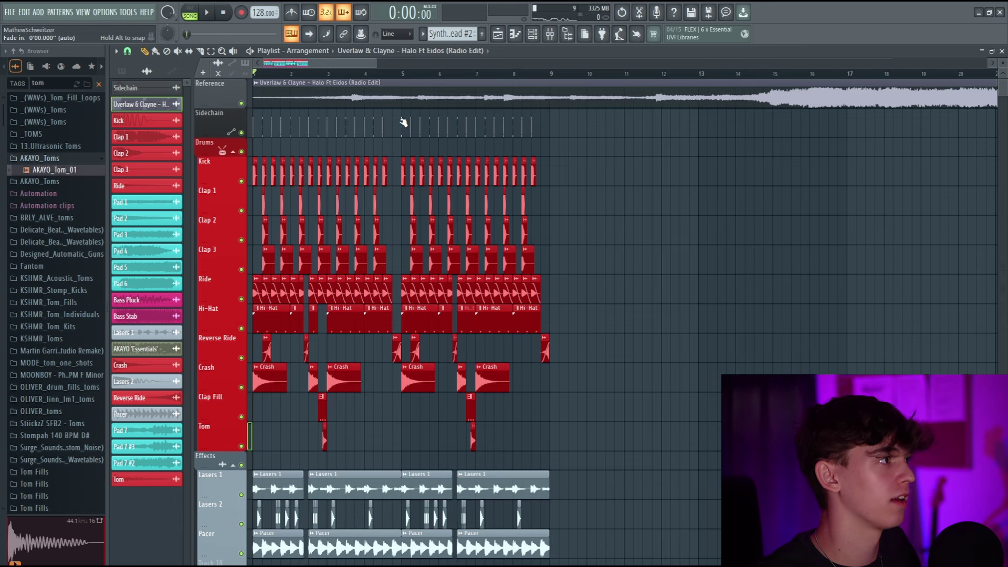
scroll(402, 63, "down", 5)
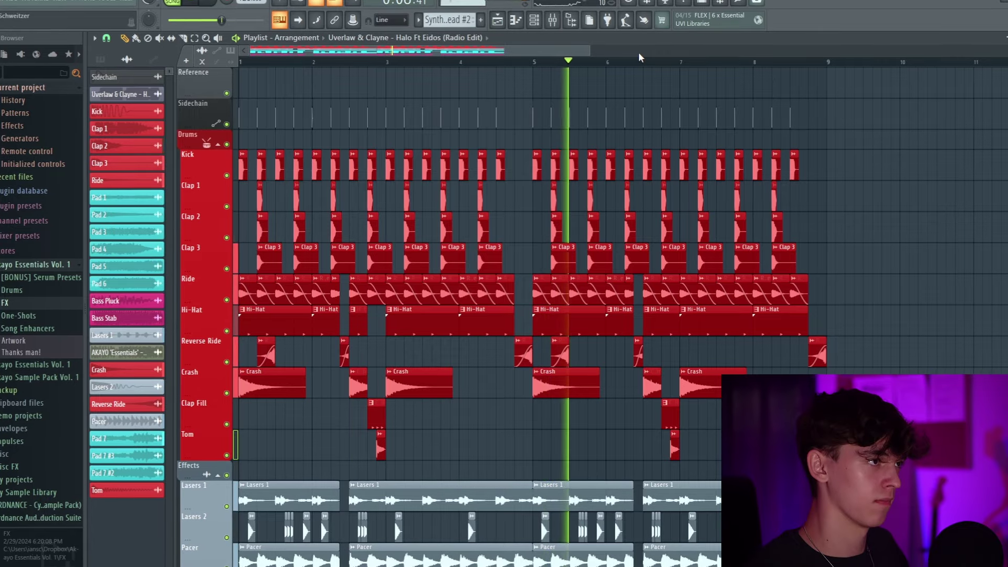
scroll(635, 53, "down", 1)
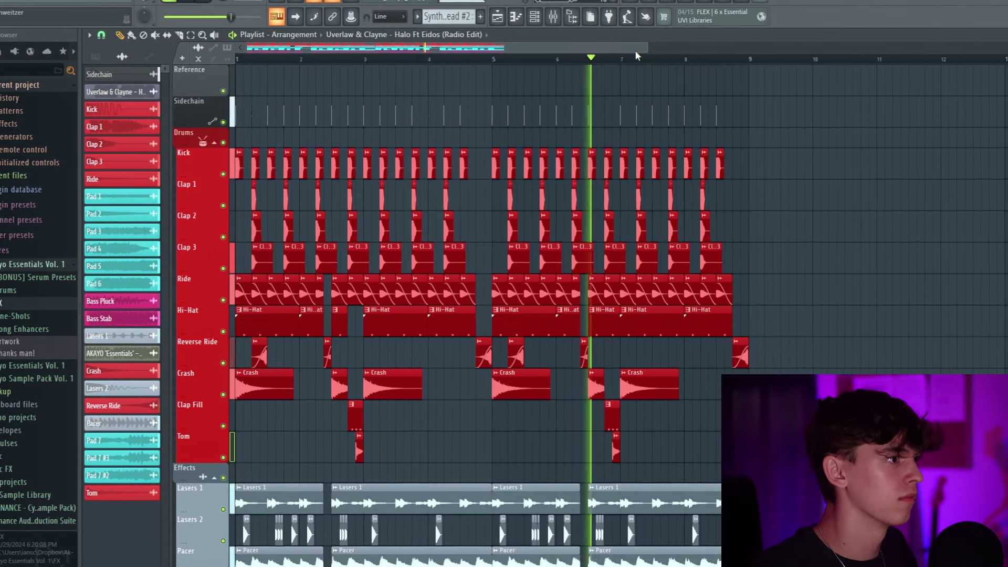
scroll(666, 59, "down", 3)
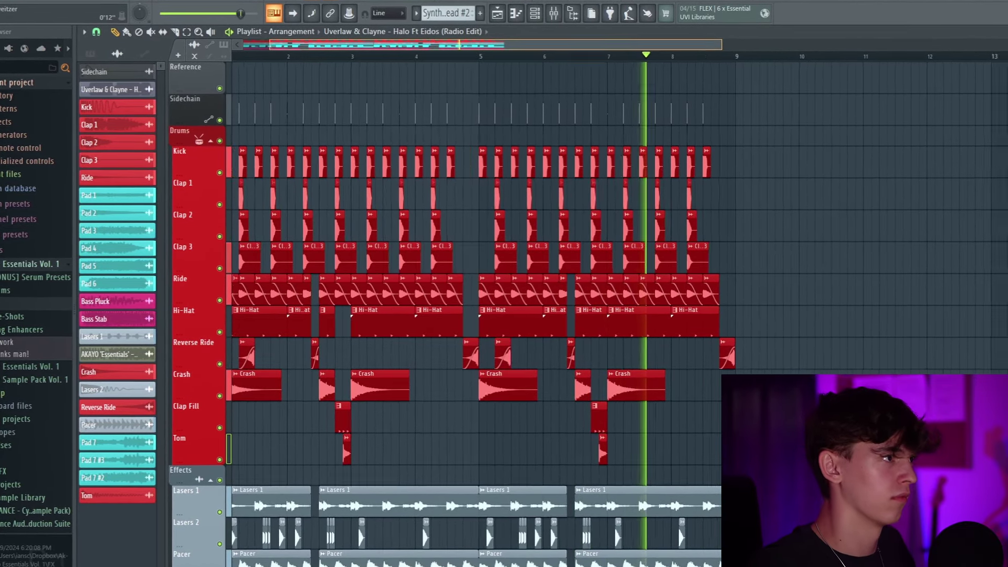
scroll(650, 45, "down", 1)
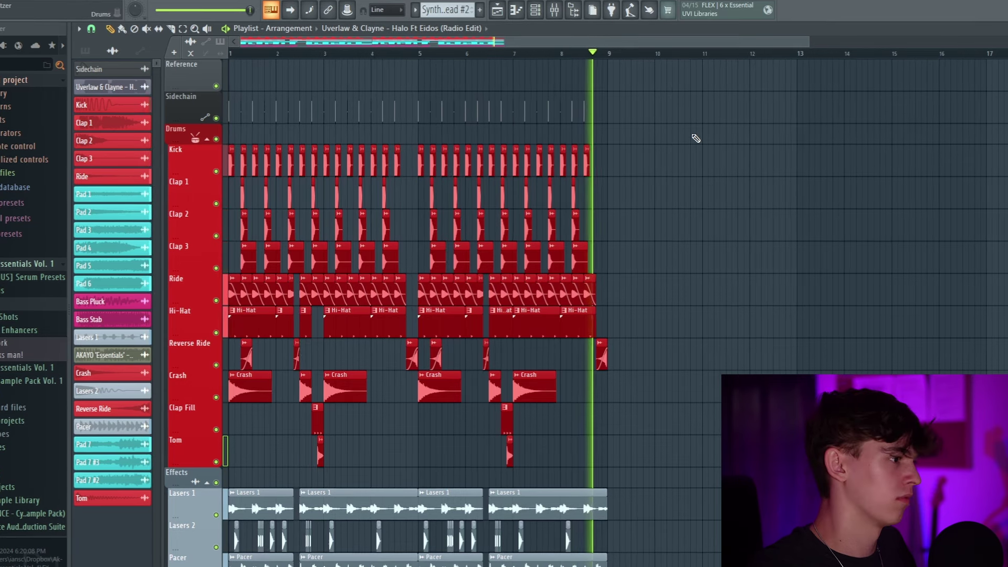